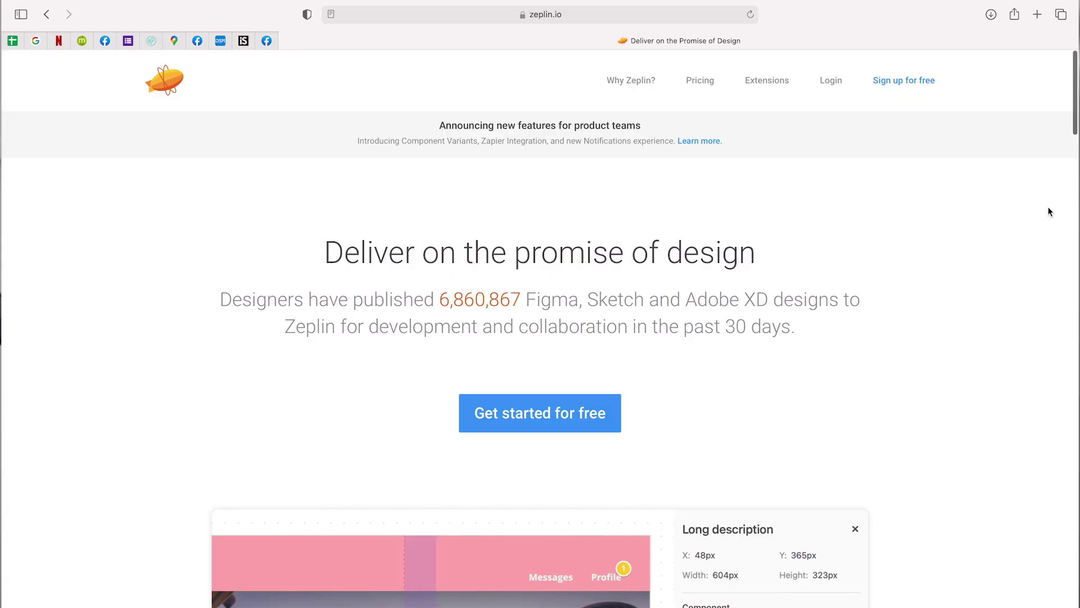
Scroll down the zeplin.io homepage through the demo and handoff+ sections
scroll(1049, 211, down, 2)
scroll(1049, 211, down, 10)
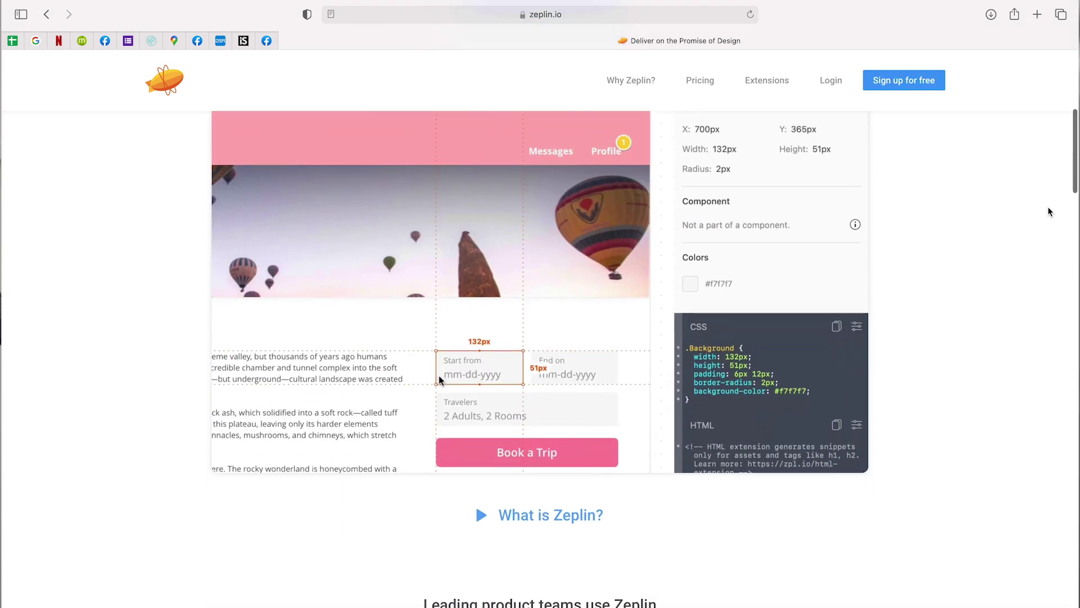
scroll(1049, 212, down, 8)
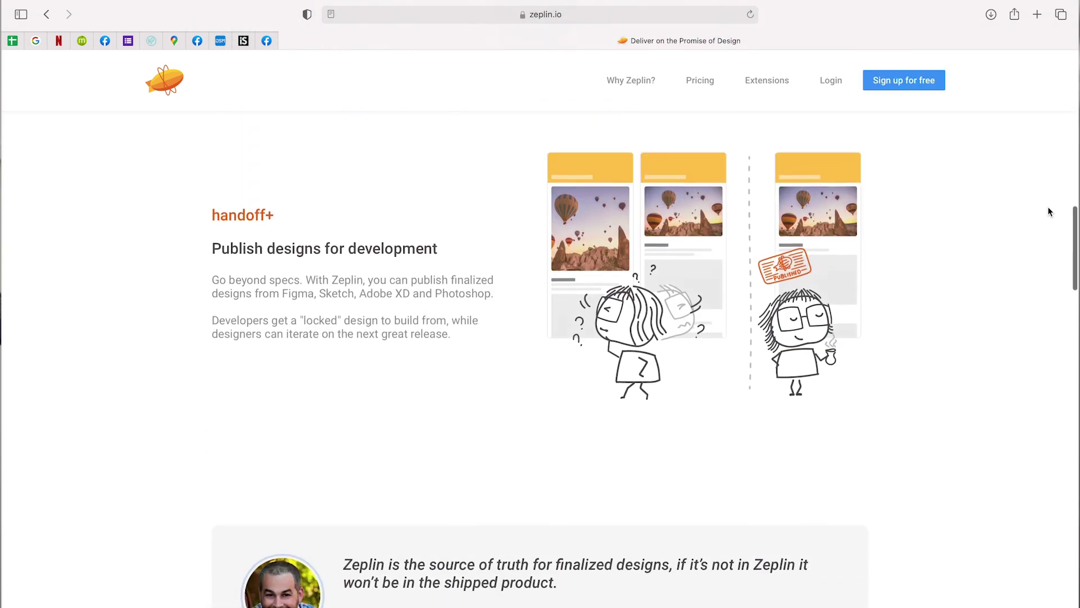
scroll(1050, 211, down, 12)
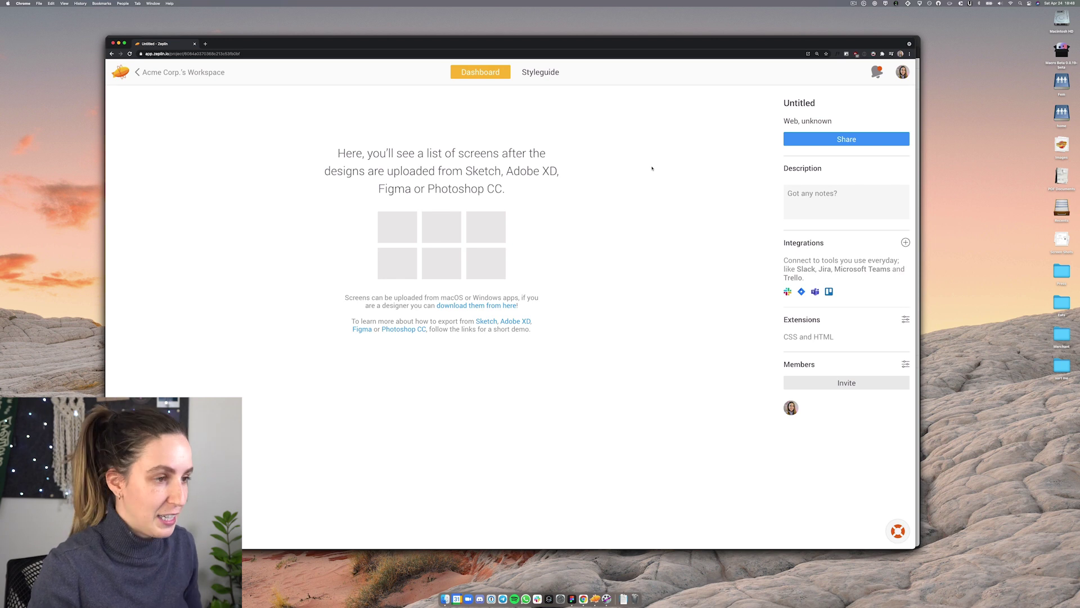
Switch to the Figma file holding the Sign In and Sign Up screens
key(super+Tab)
key(super+Tab)
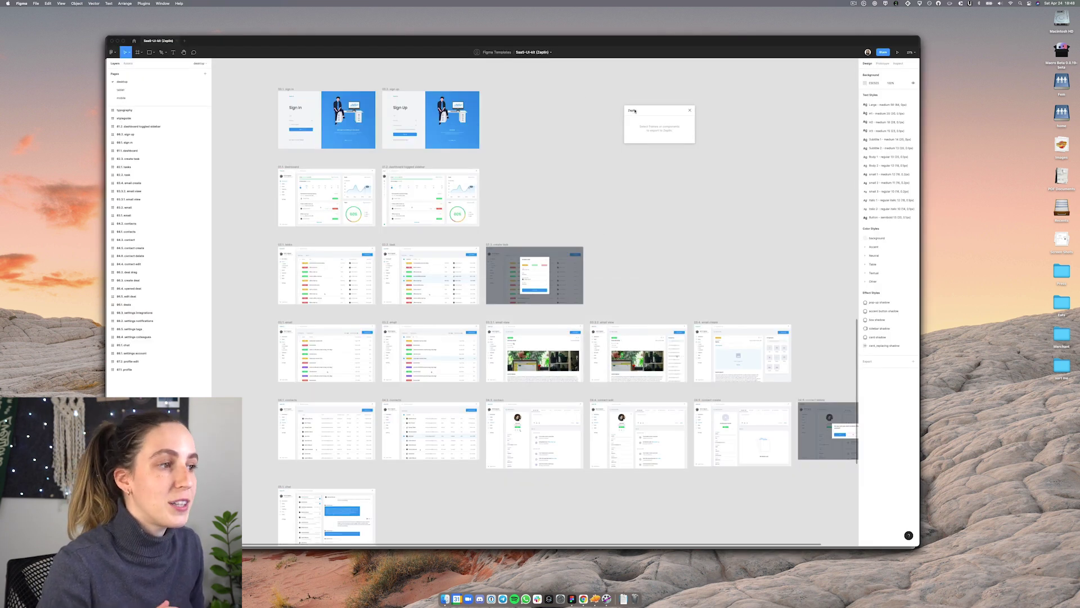
Export the 00.1 sign in and 00.2 sign up frames from Figma to Zeplin
drag(634, 111, 586, 122)
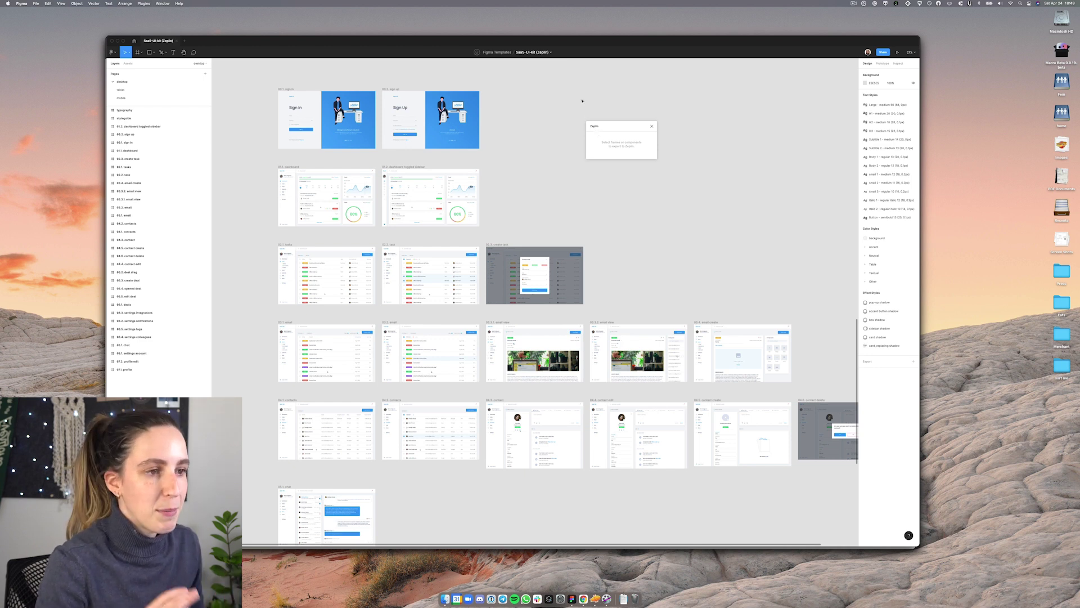
drag(267, 82, 503, 156)
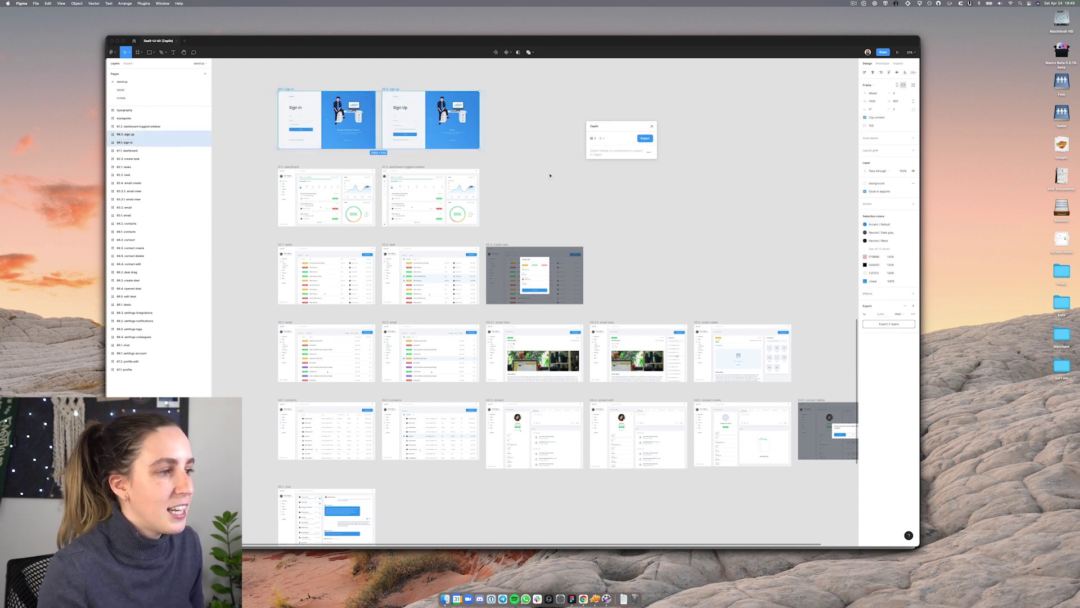
click(645, 139)
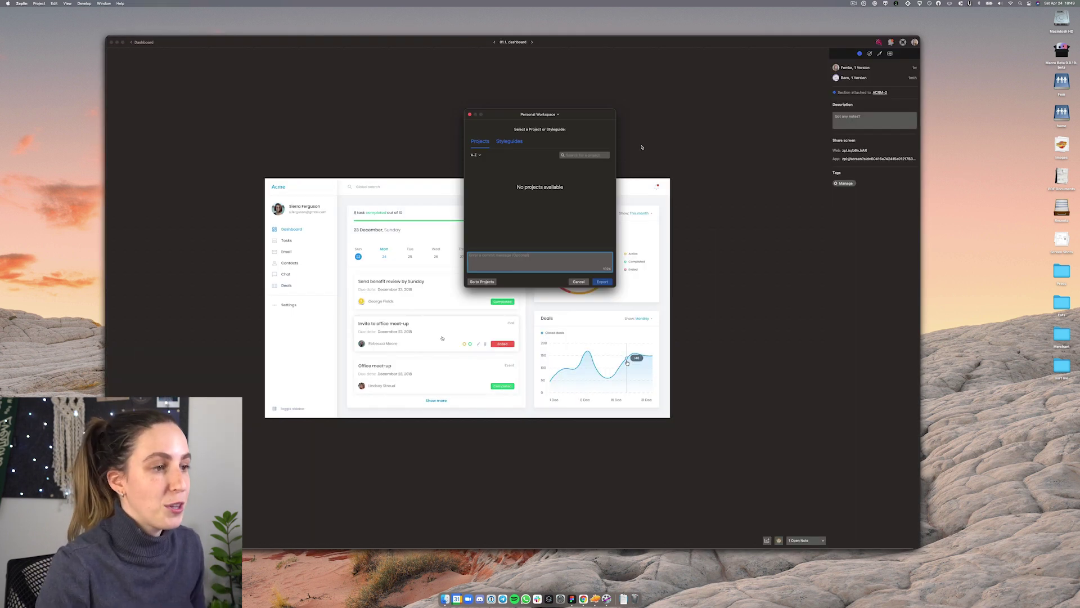
Send the frames to the Untitled, Web project in Acme Corp.'s Workspace with a commit message
click(538, 115)
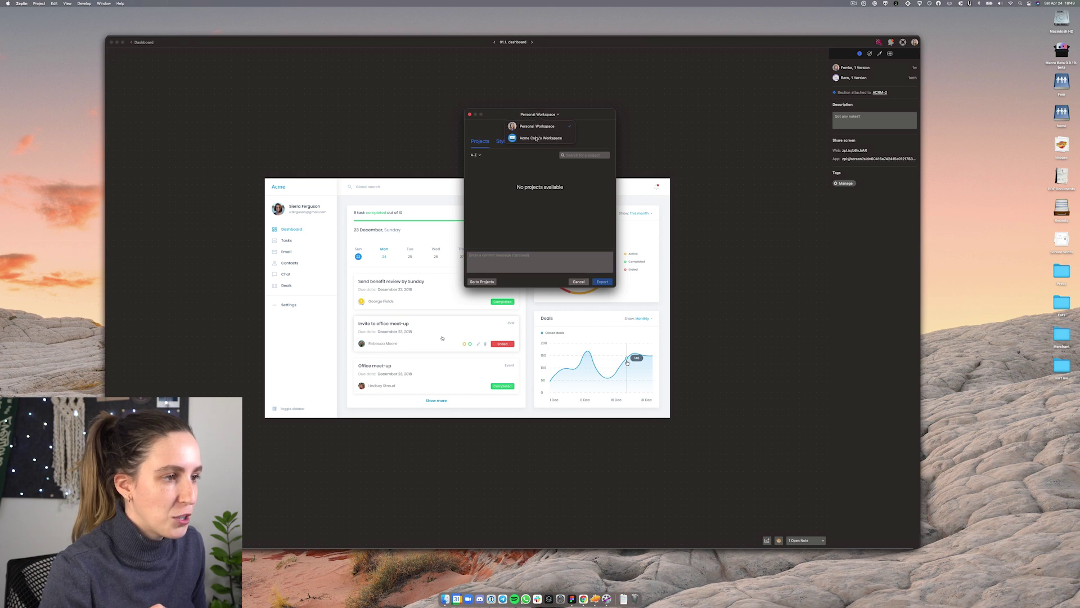
click(537, 138)
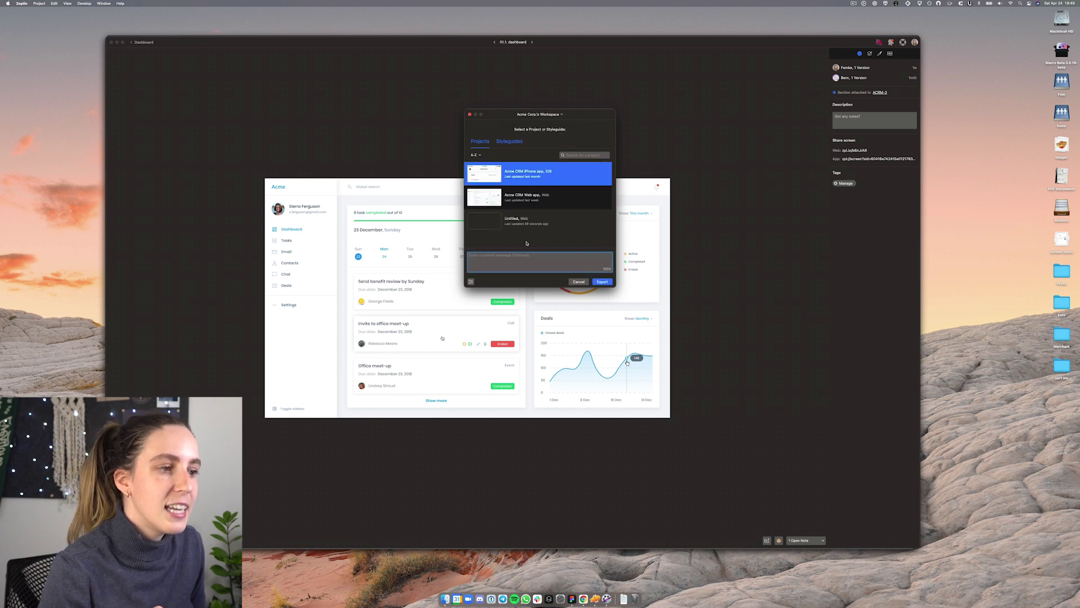
click(508, 224)
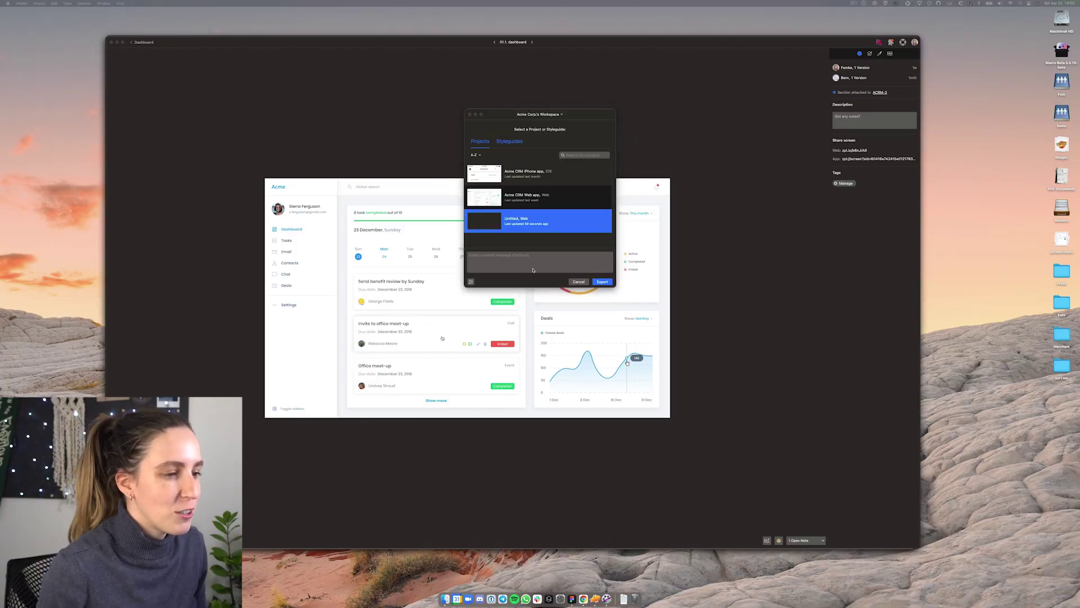
click(500, 258)
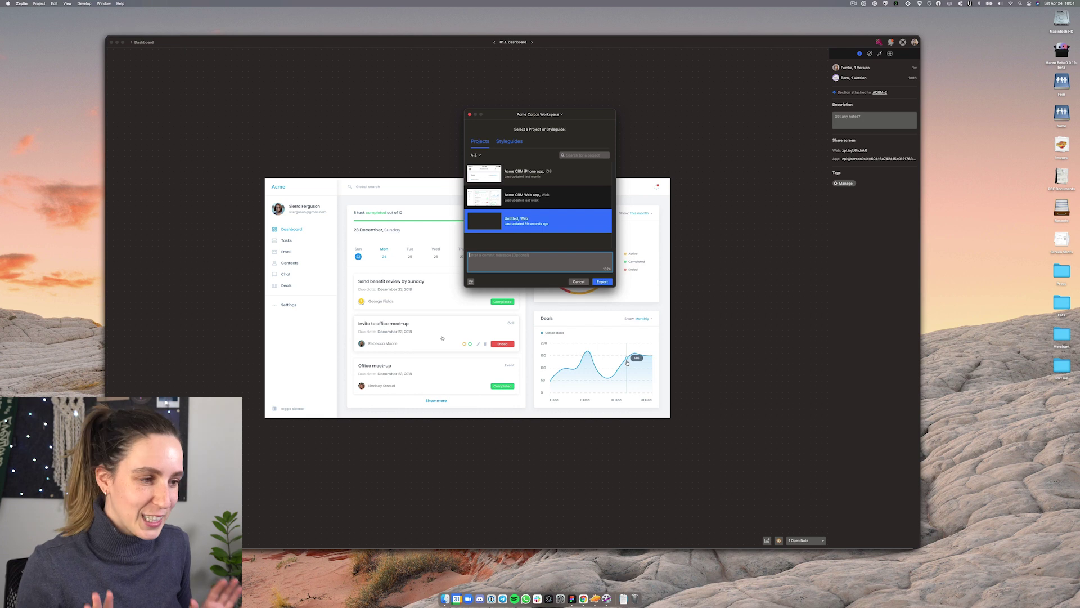
text(U)
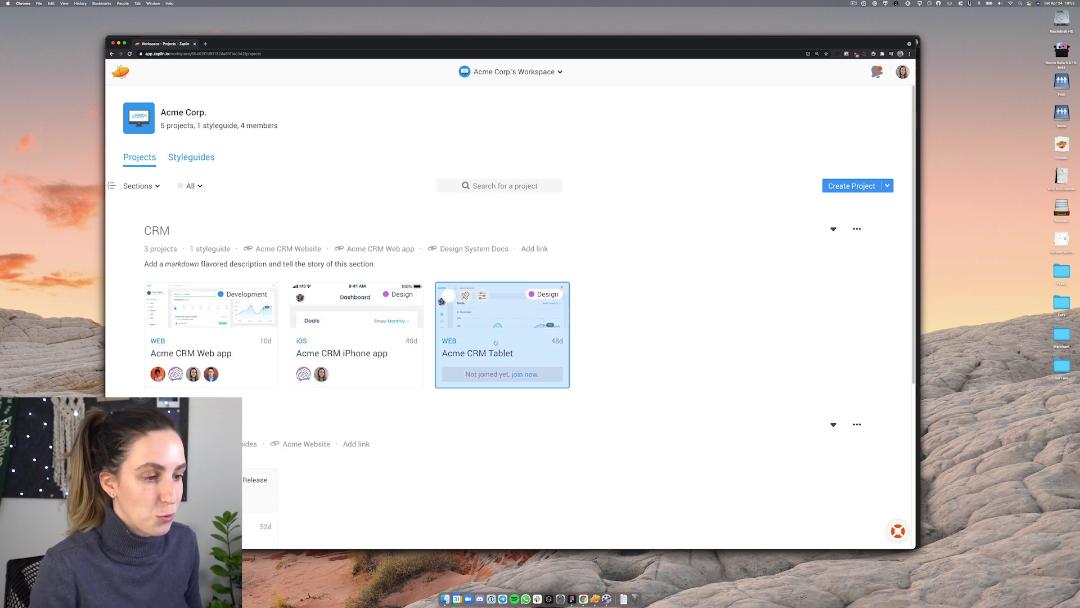
Open the Acme CRM Web app project, scroll its screen sections, and reopen it from the projects list
click(192, 333)
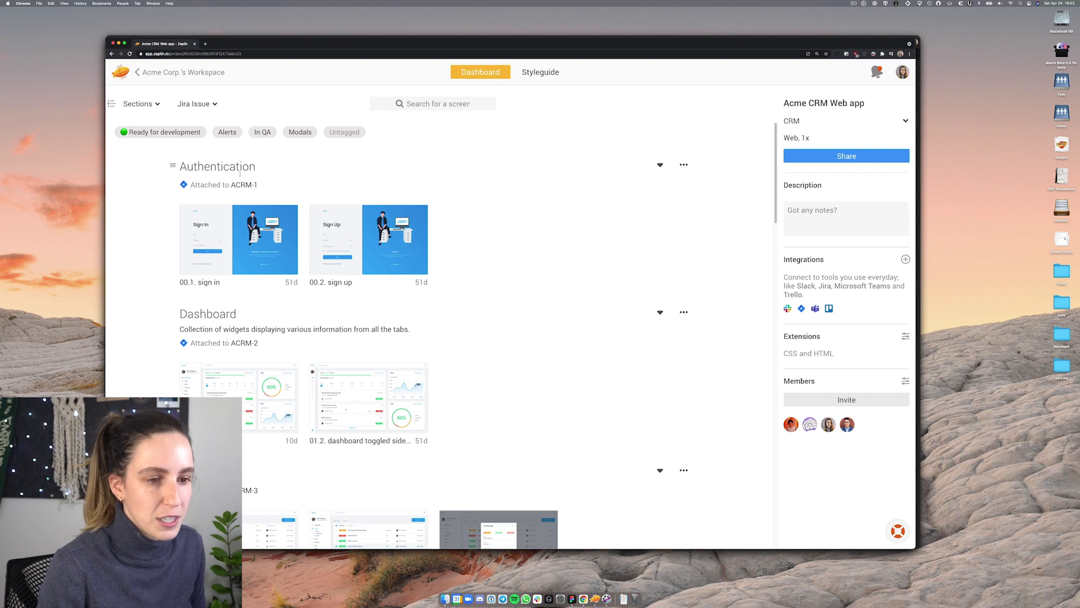
scroll(244, 296, down, 1)
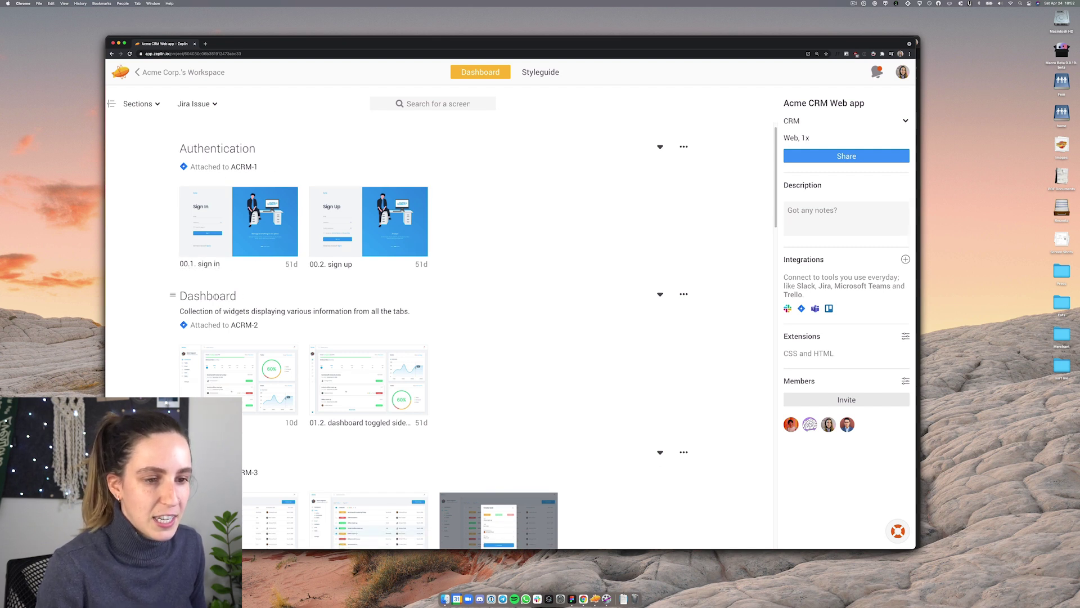
scroll(237, 303, down, 5)
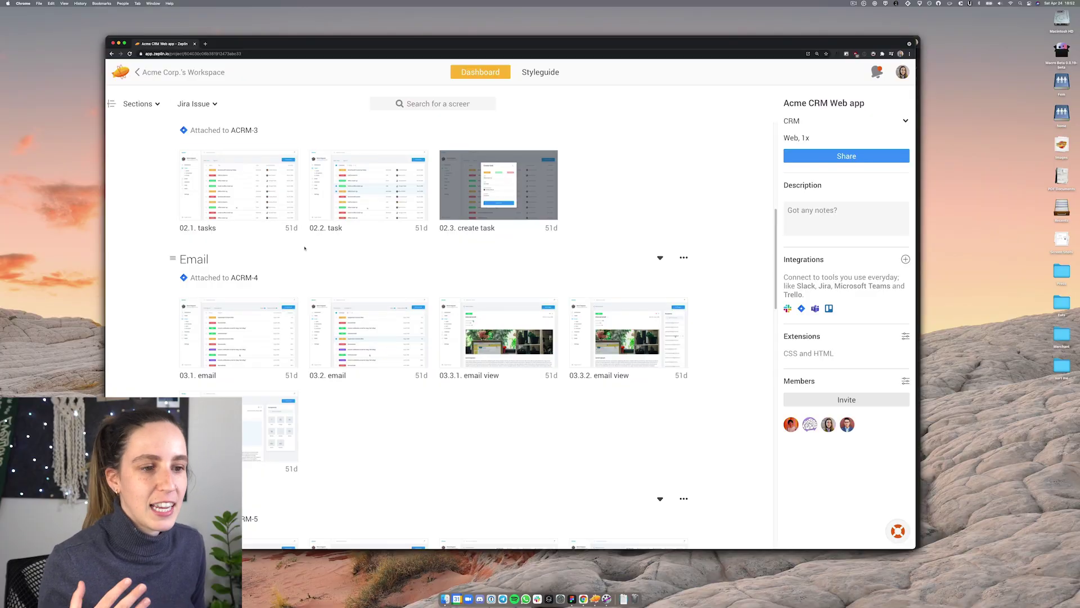
scroll(230, 264, down, 2)
scroll(230, 267, down, 3)
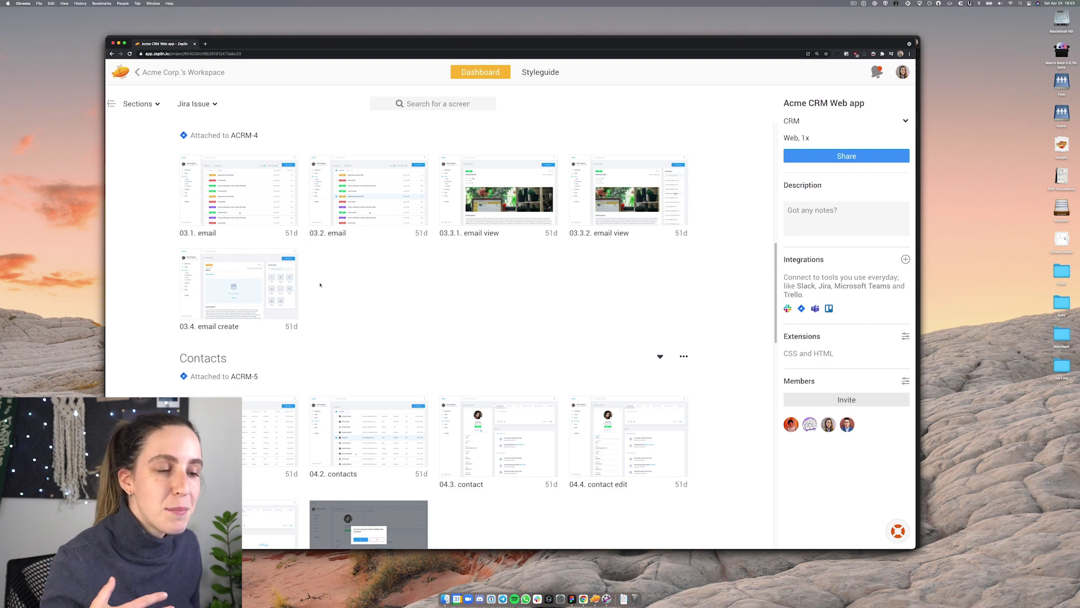
scroll(371, 422, down, 5)
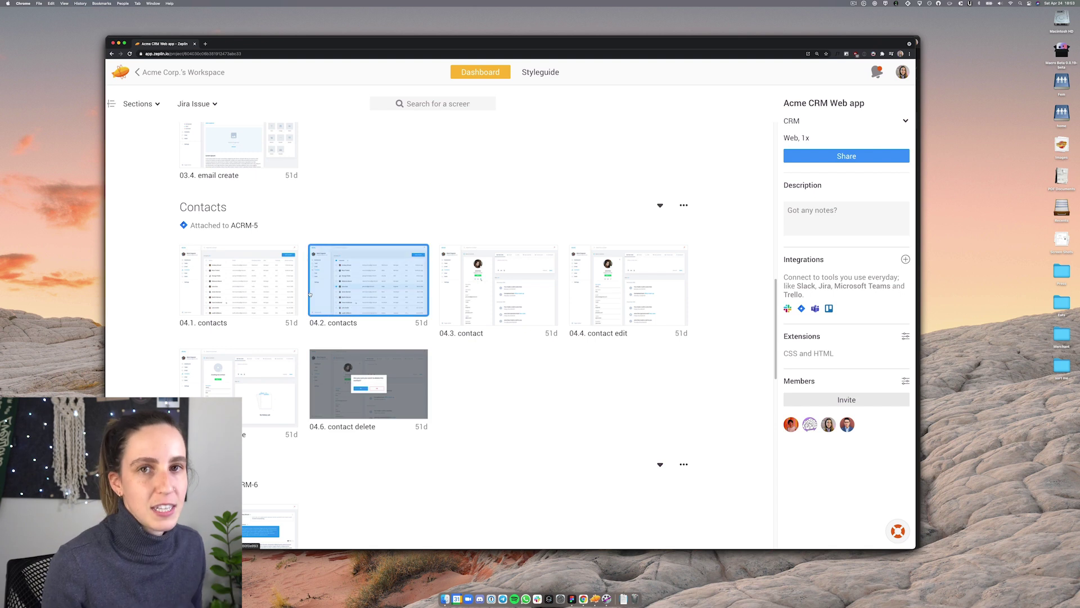
key(super+bracketleft)
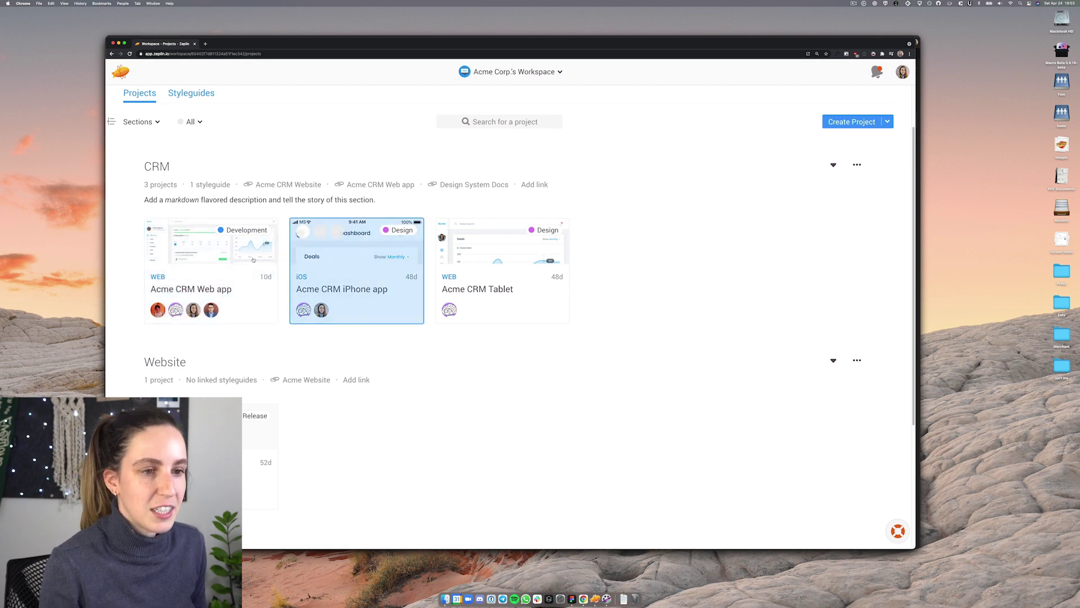
click(221, 258)
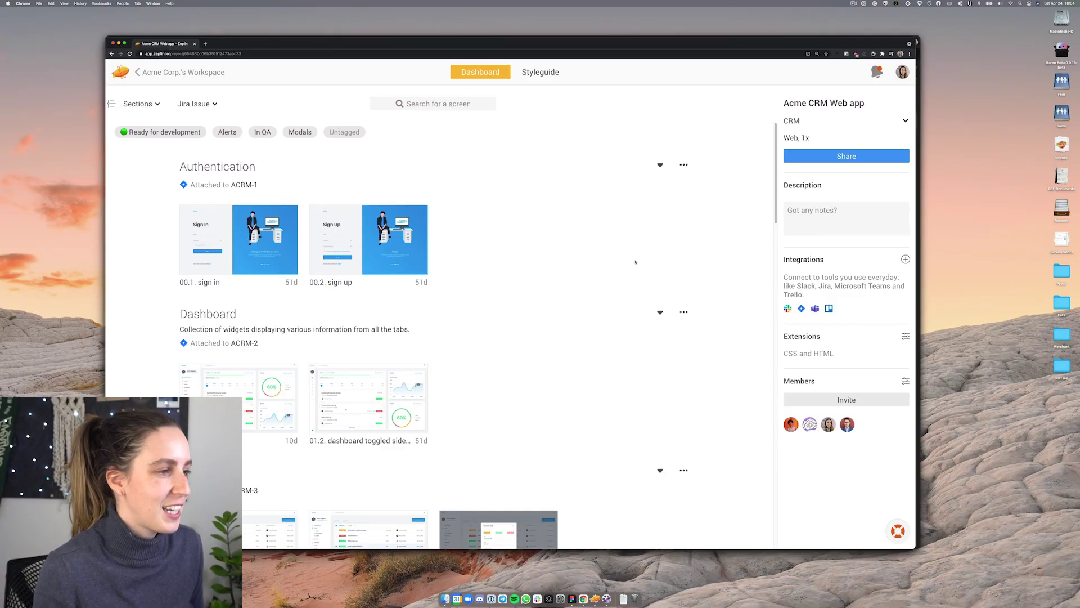
click(847, 156)
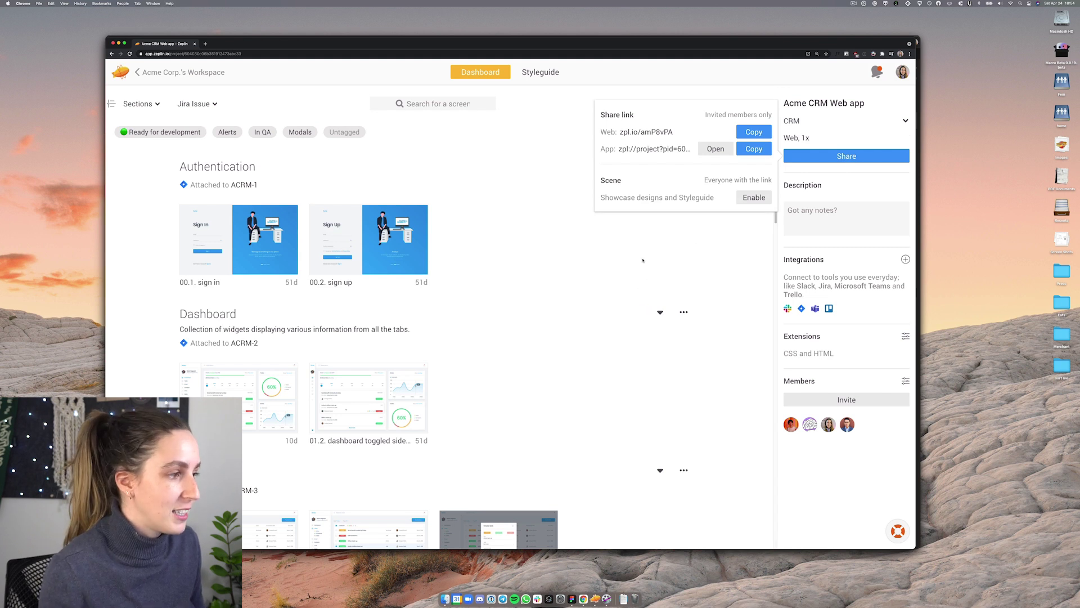
click(813, 211)
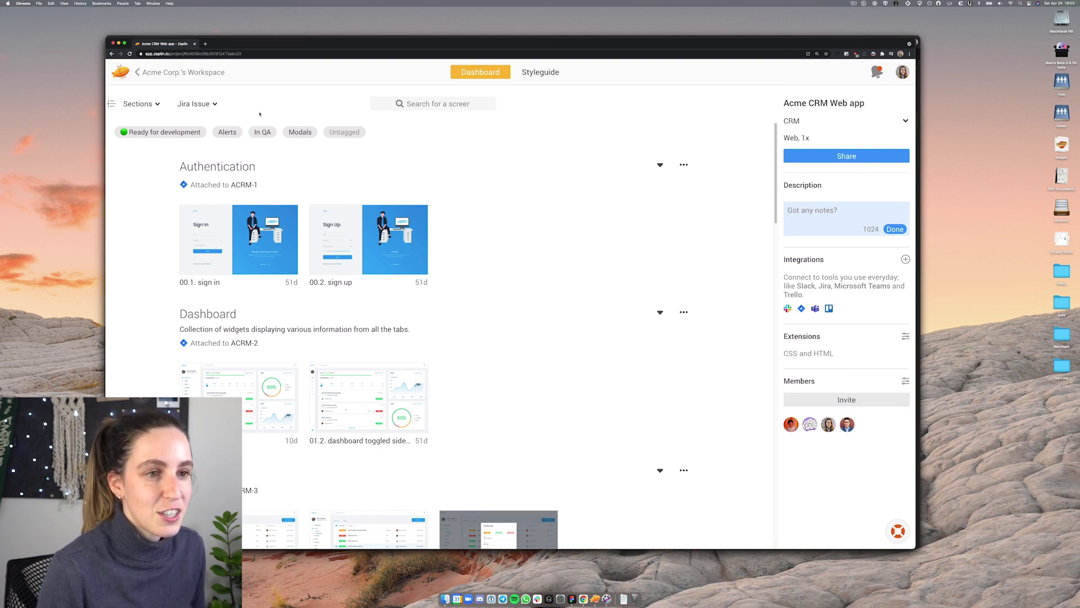
click(197, 104)
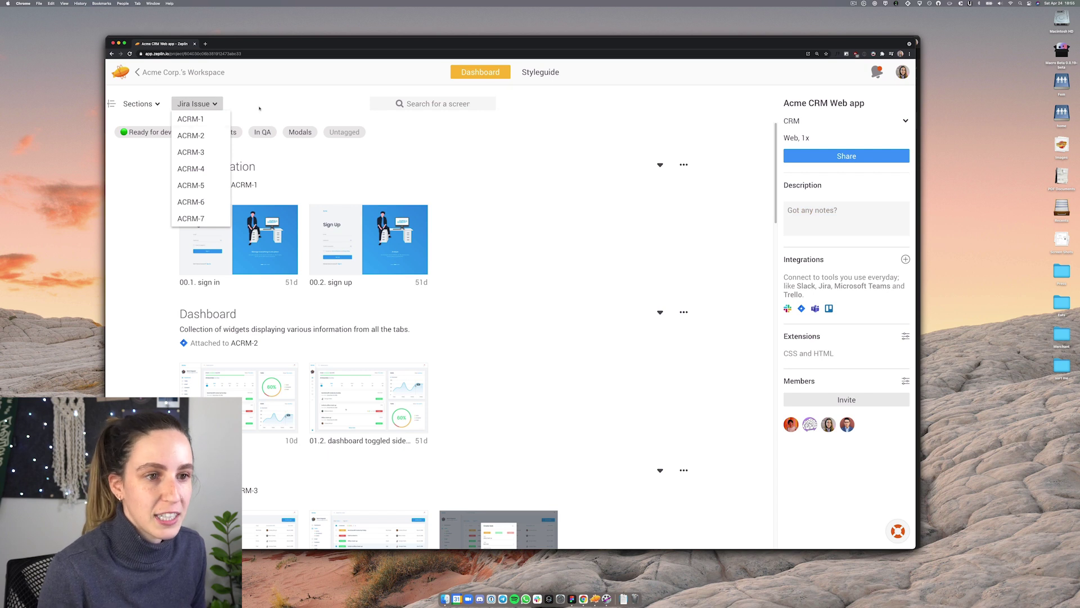
click(196, 153)
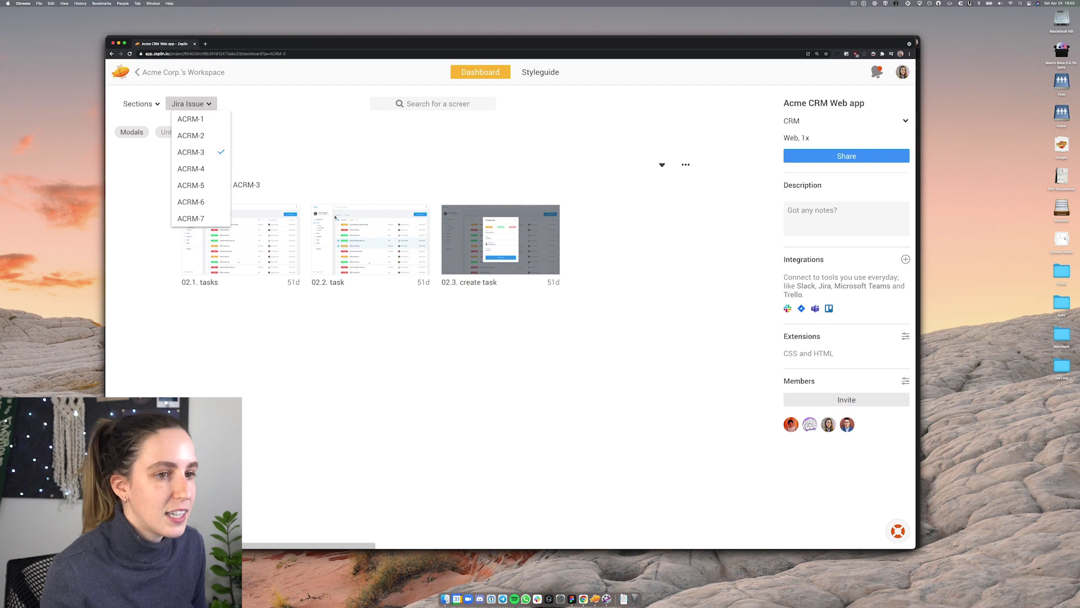
click(195, 169)
click(197, 186)
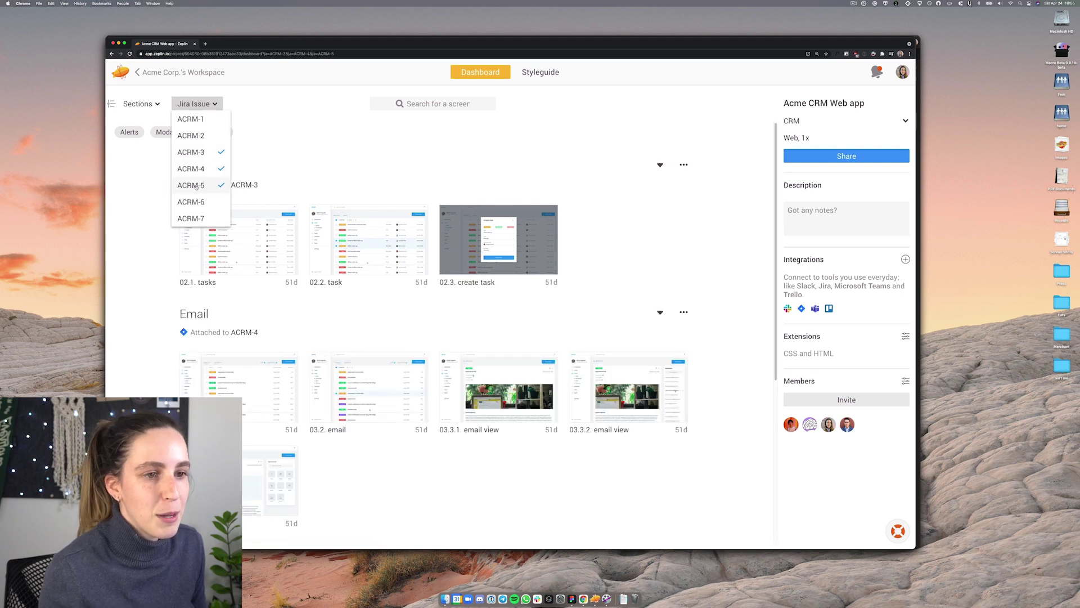
click(197, 169)
click(197, 152)
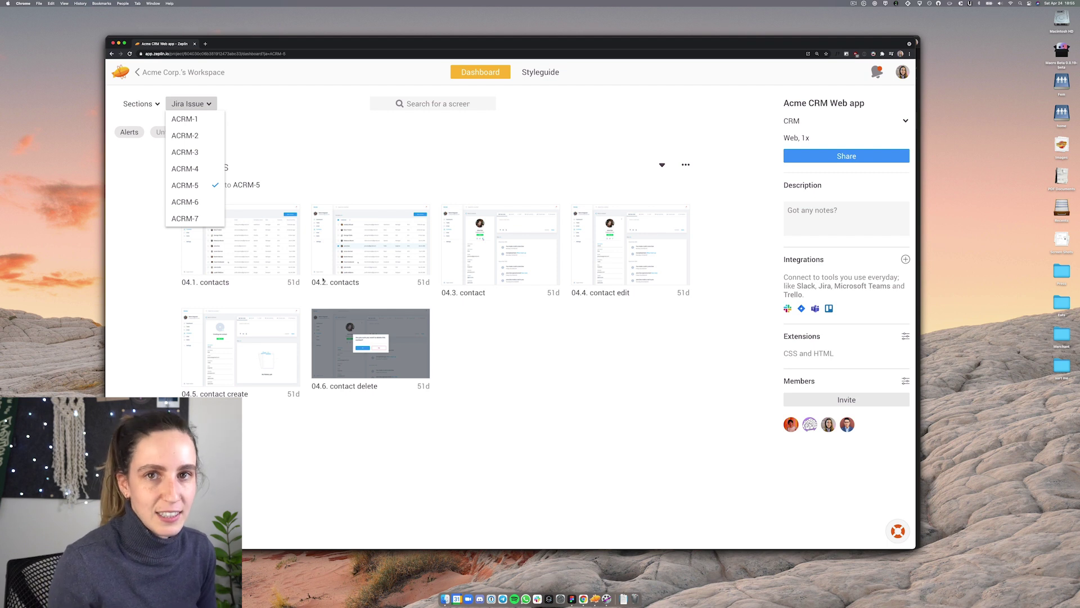
click(304, 221)
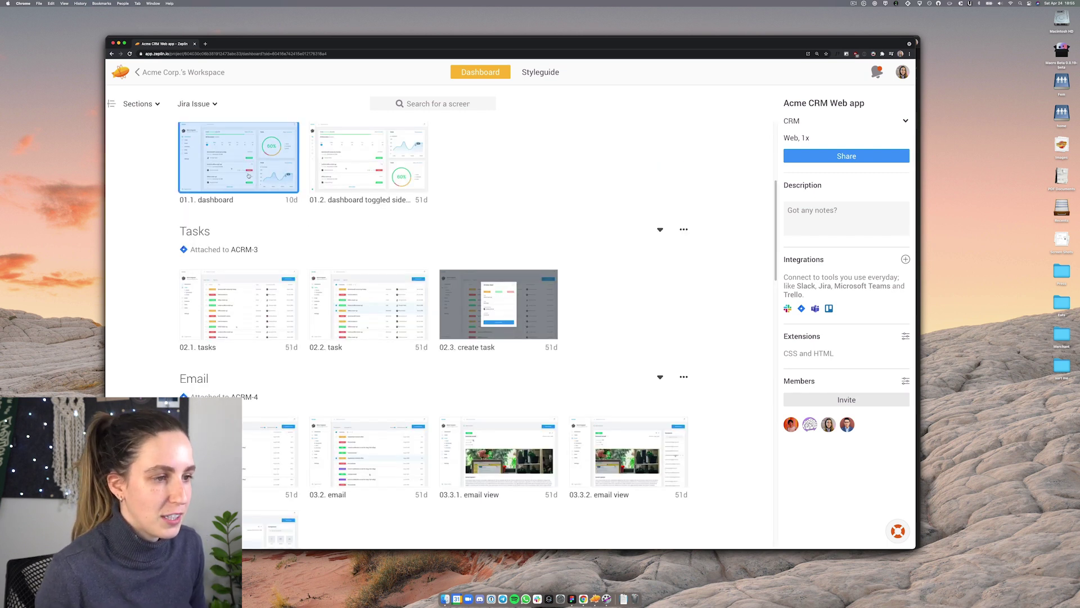
Open the 01.1 dashboard screen and inspect the search bar layer
click(239, 157)
click(349, 137)
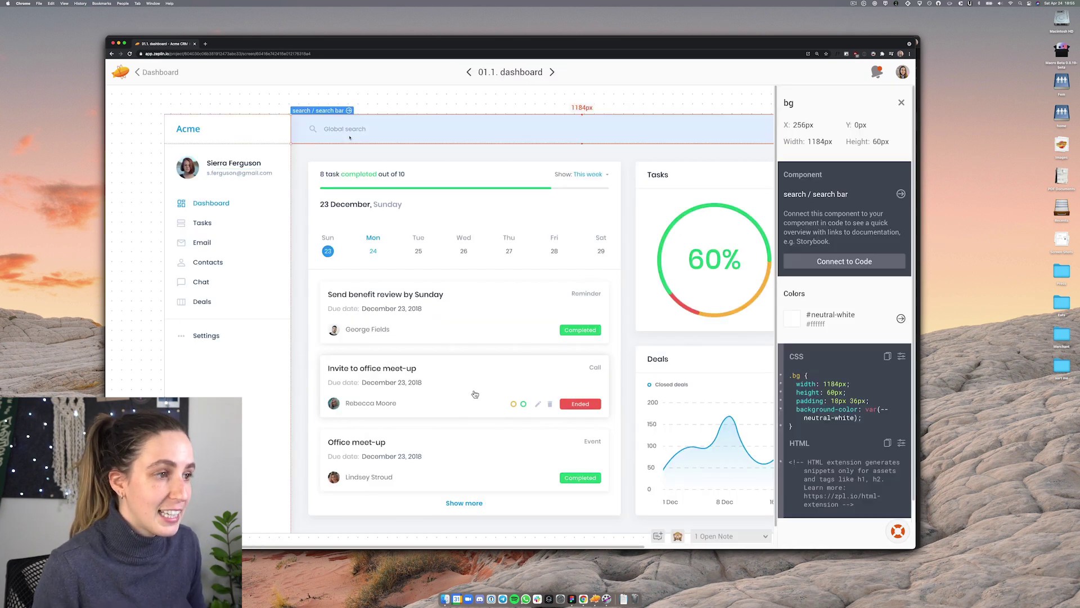
click(291, 239)
Inspect the user email text's typeface, spacing and CSS, then deselect to view screen details
click(262, 191)
click(257, 184)
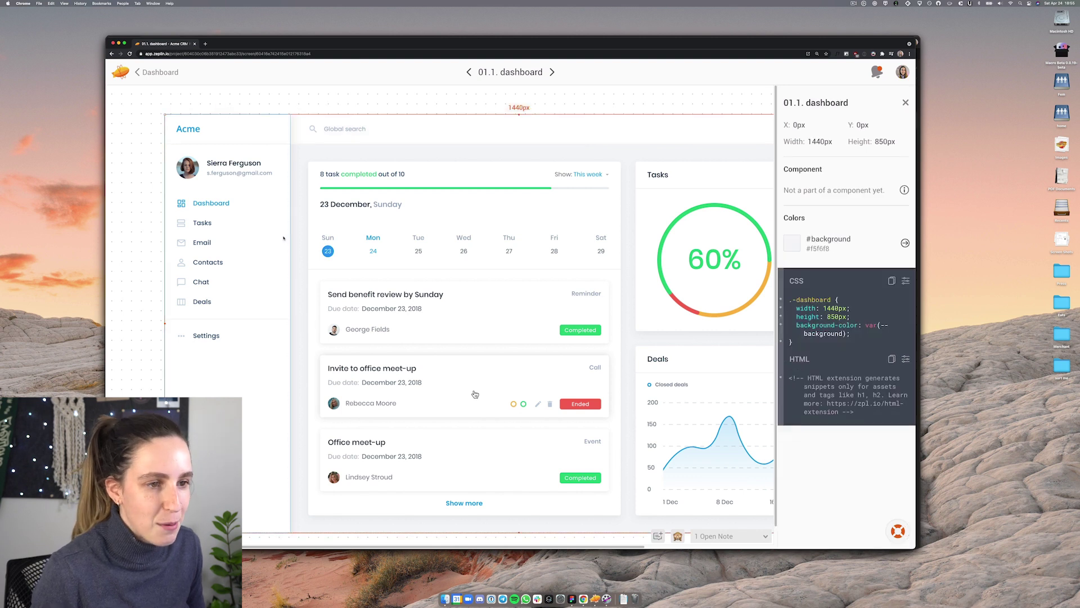
click(250, 174)
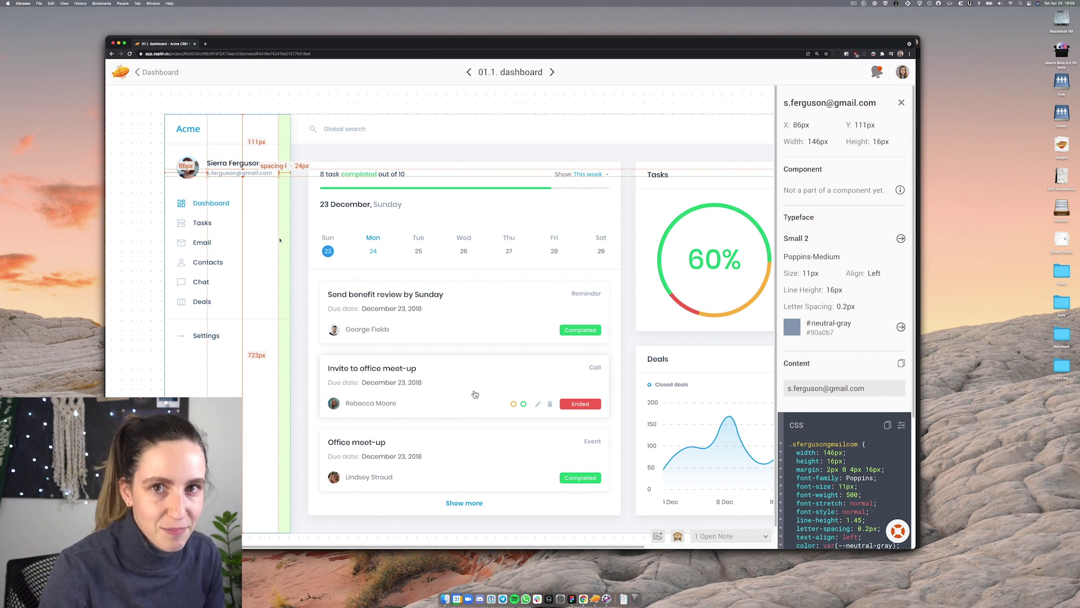
click(613, 109)
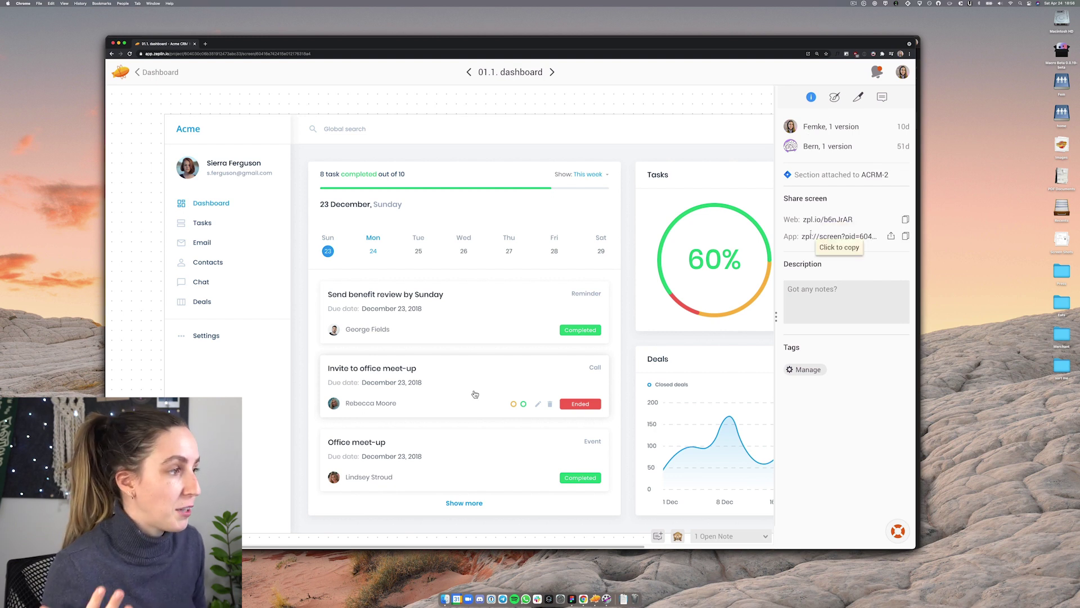
click(835, 97)
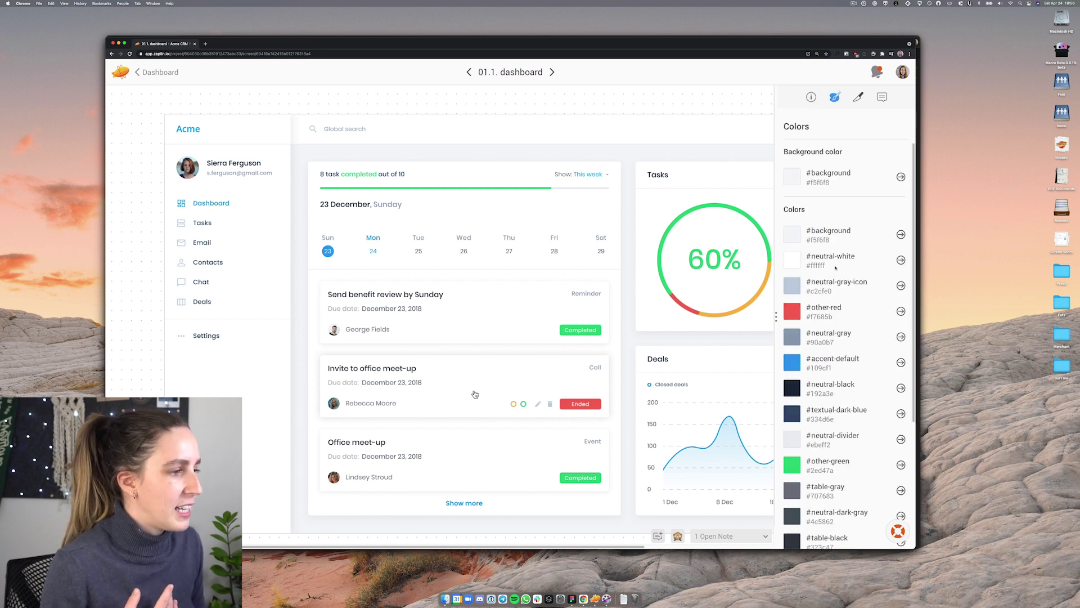
scroll(852, 336, down, 5)
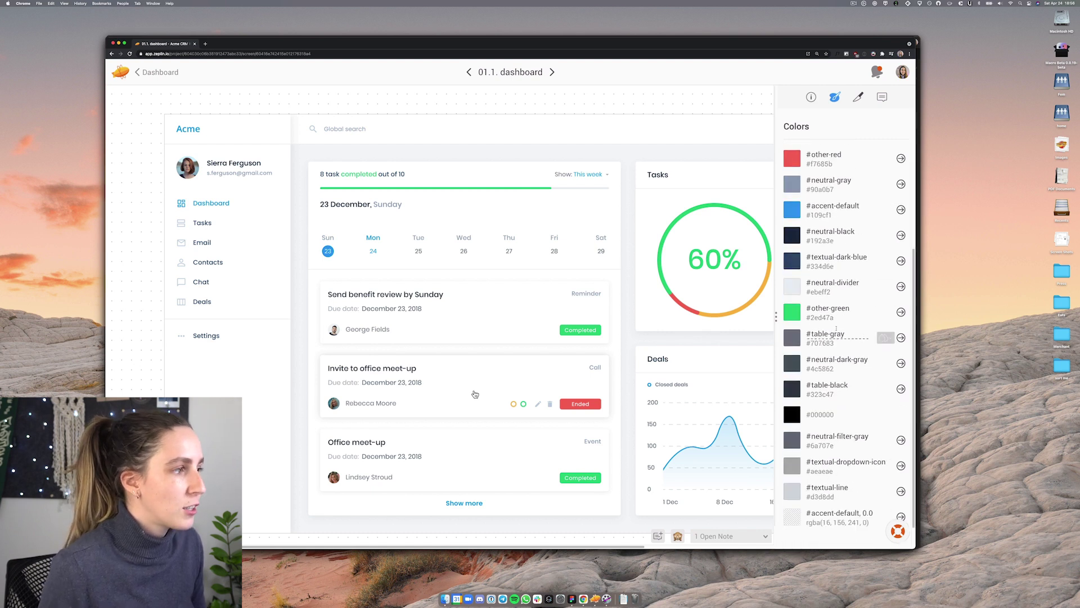
scroll(836, 328, up, 5)
click(858, 96)
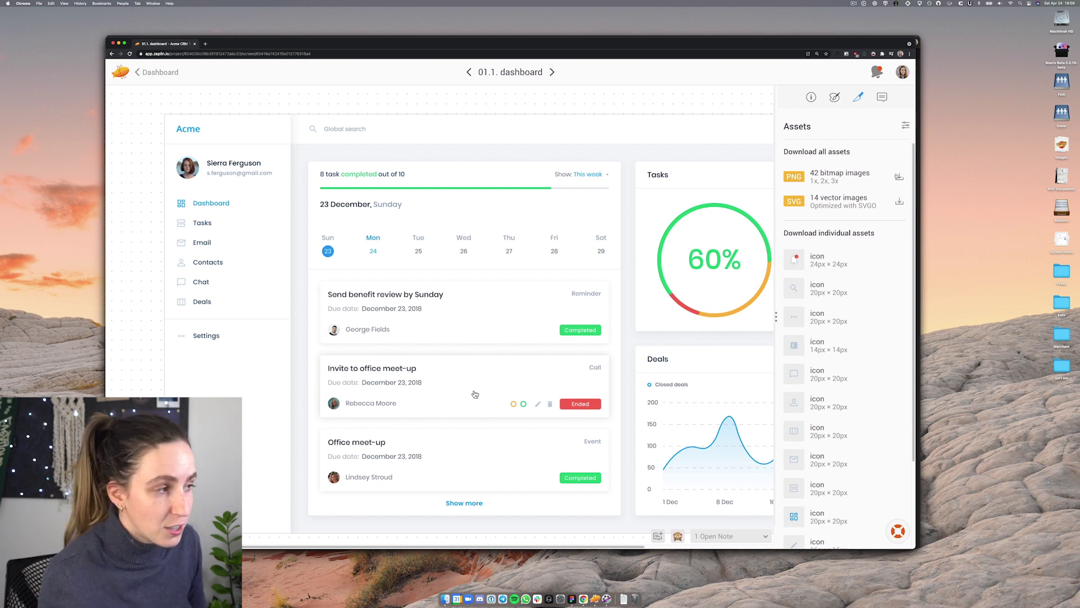
click(881, 97)
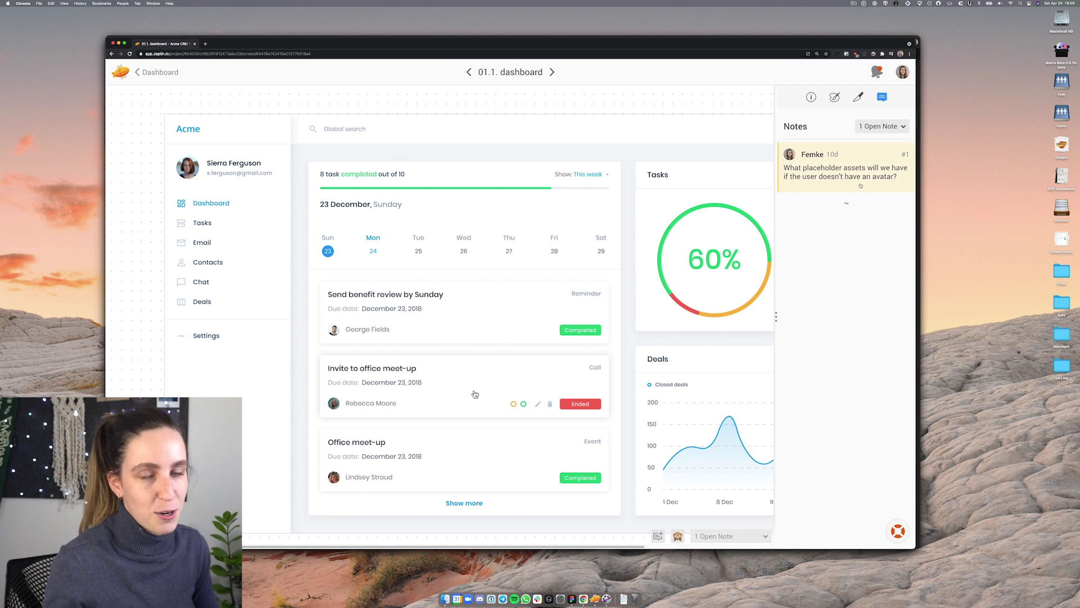
key(Escape)
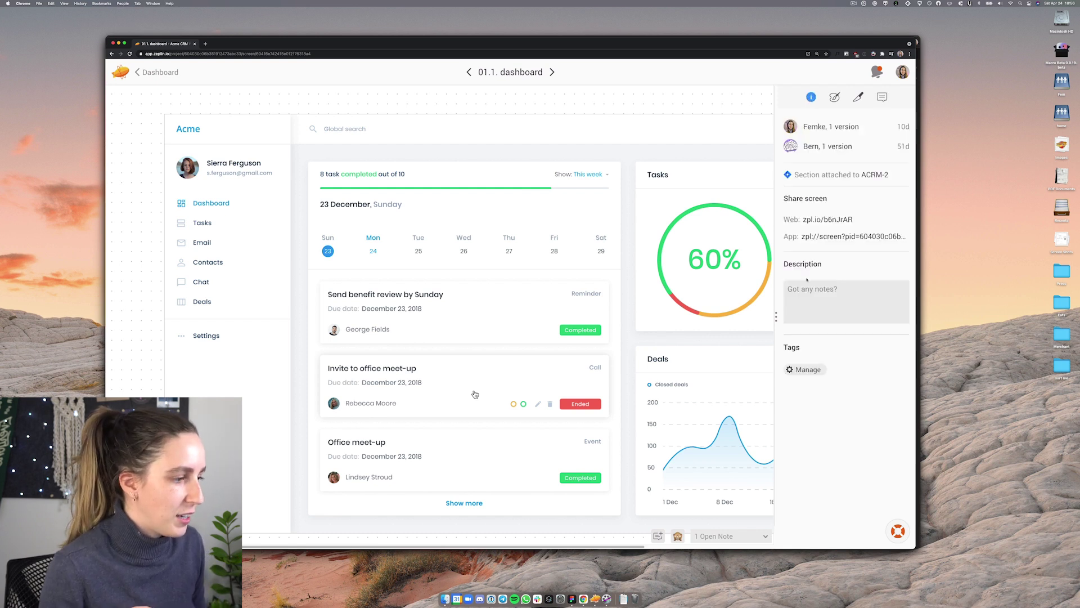
Create a 'Blocked on design' tag for 01.1. dashboard, replacing Ready for development
click(798, 371)
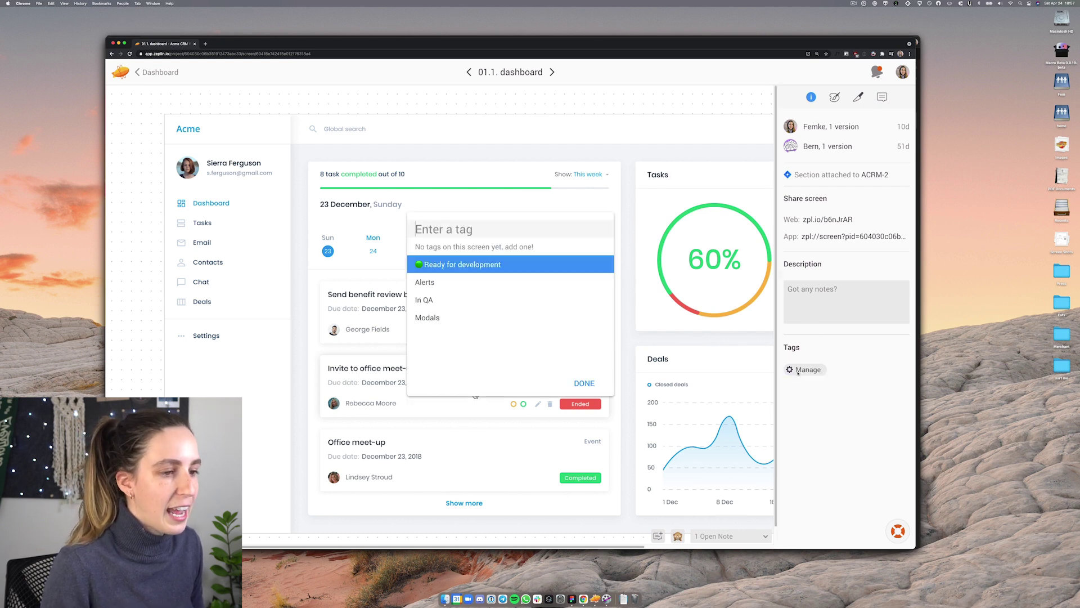
click(496, 268)
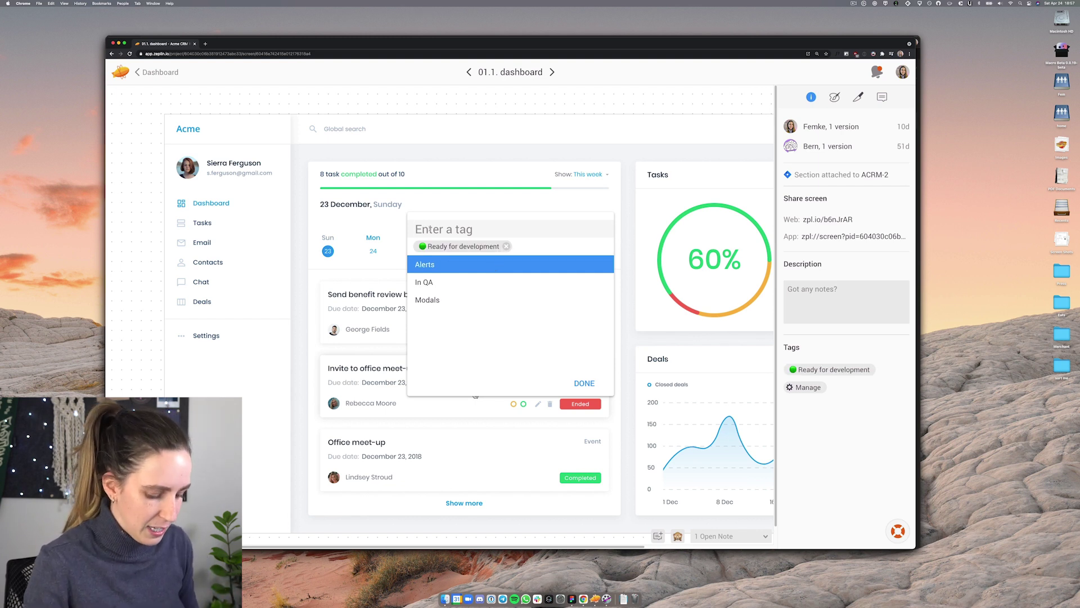
text(Blocked f)
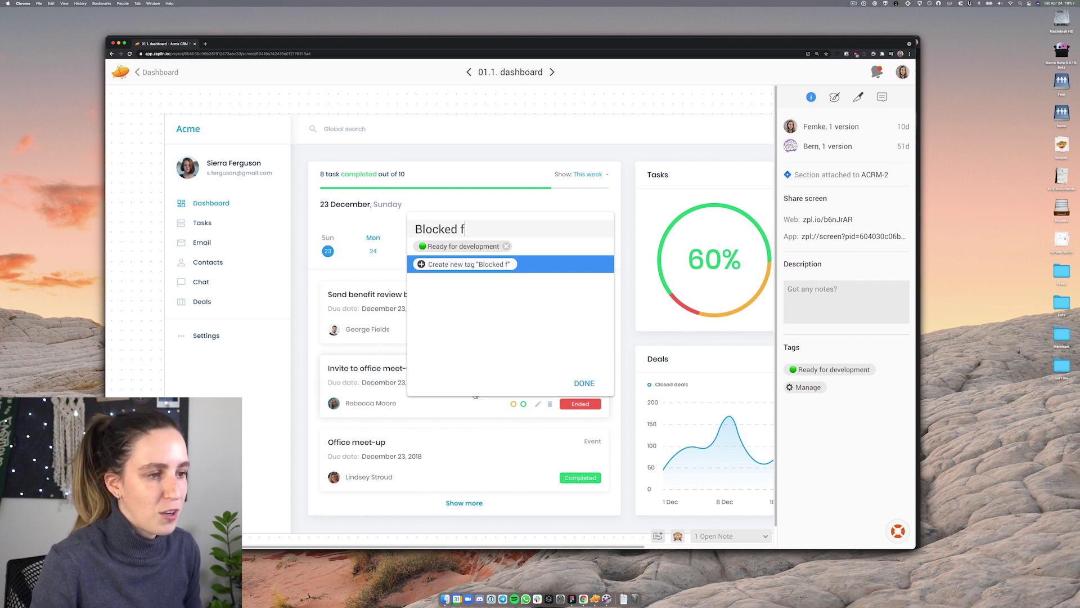
key(BackSpace)
text(on design)
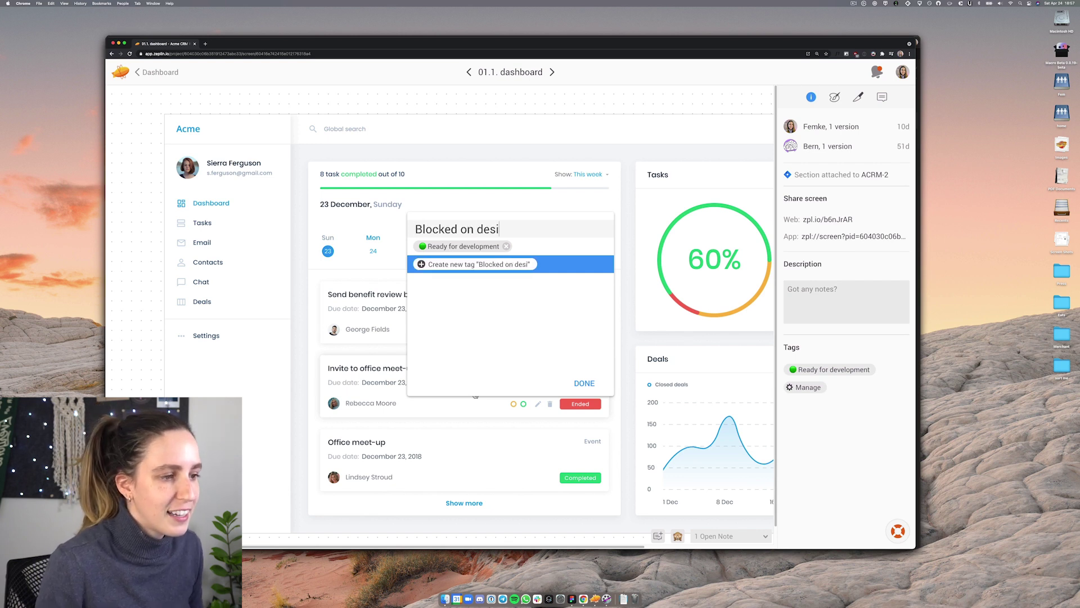
click(485, 264)
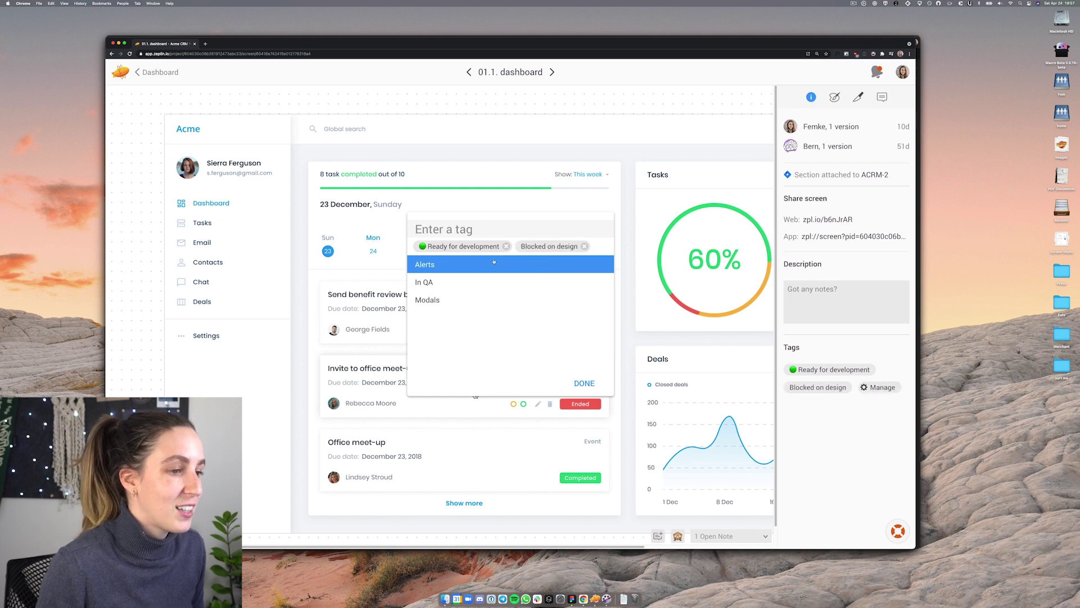
click(506, 247)
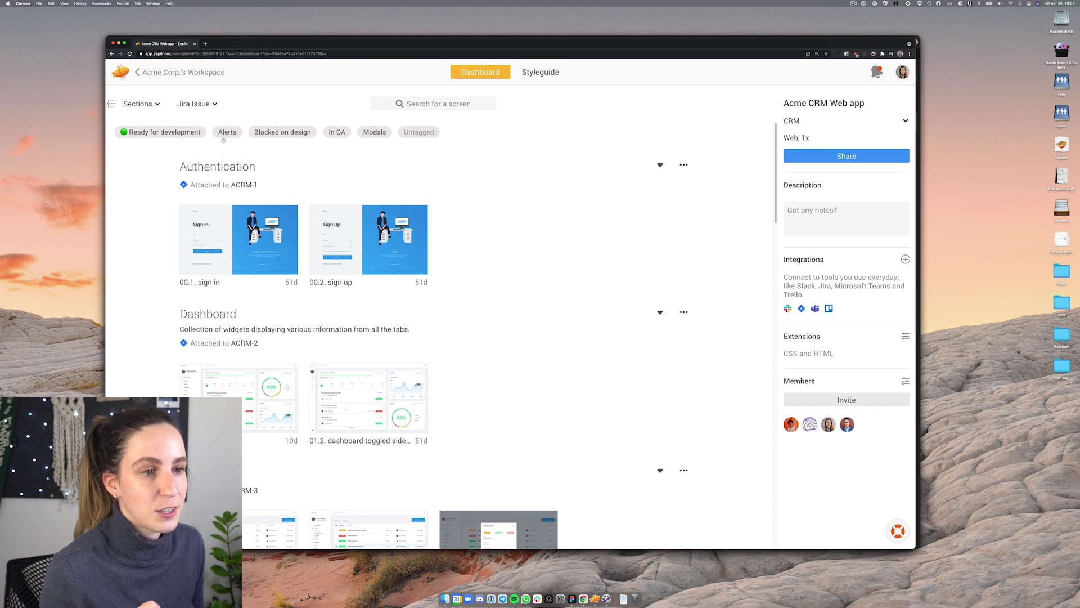
Filter by Blocked on design, then Ready for development, and reopen the 01.1. dashboard screen
click(292, 135)
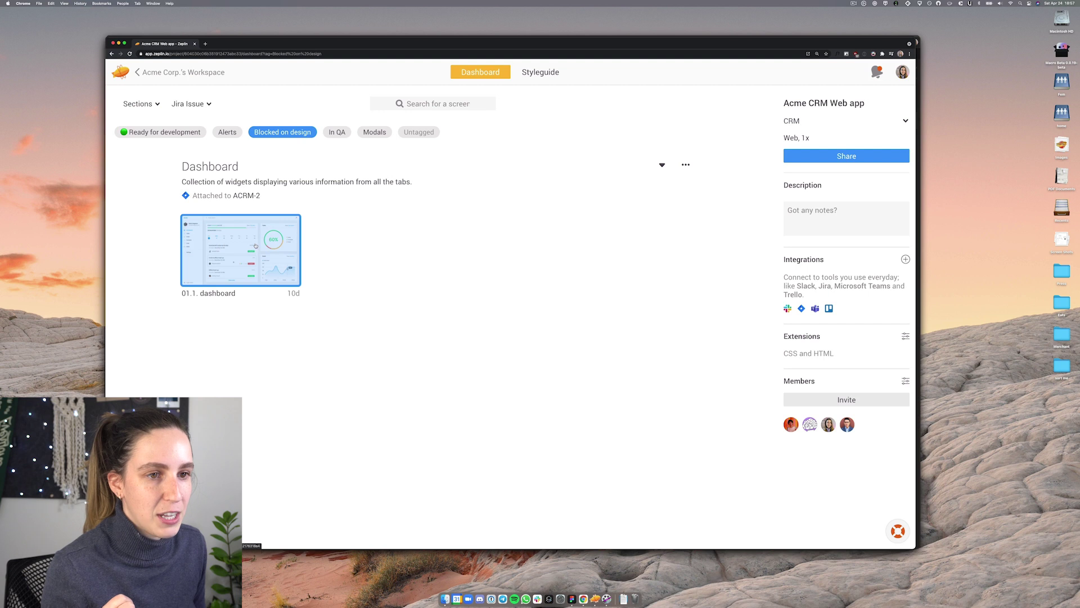
click(169, 132)
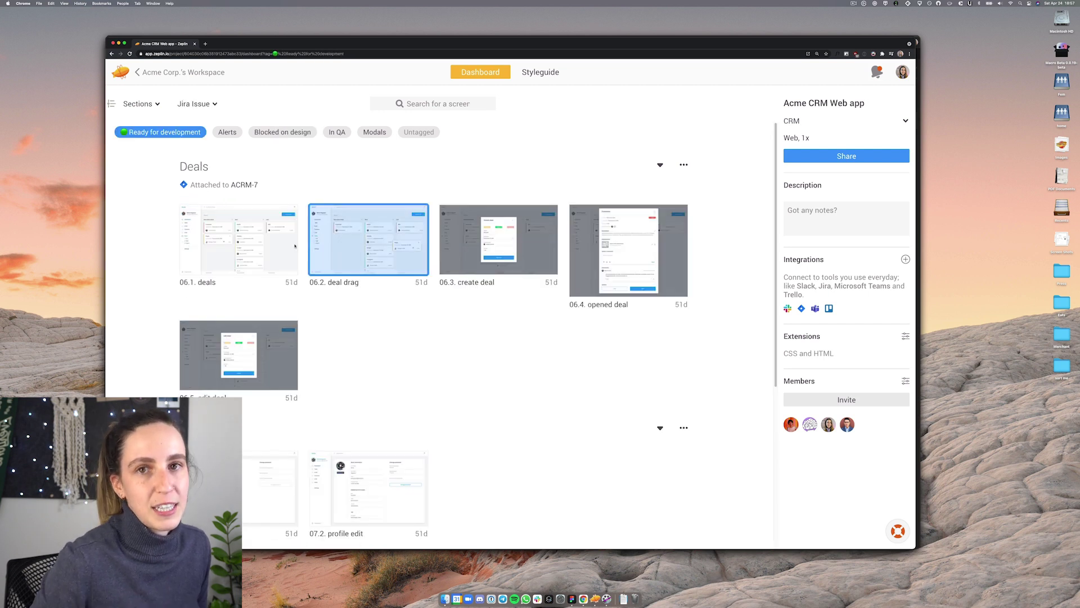
click(239, 239)
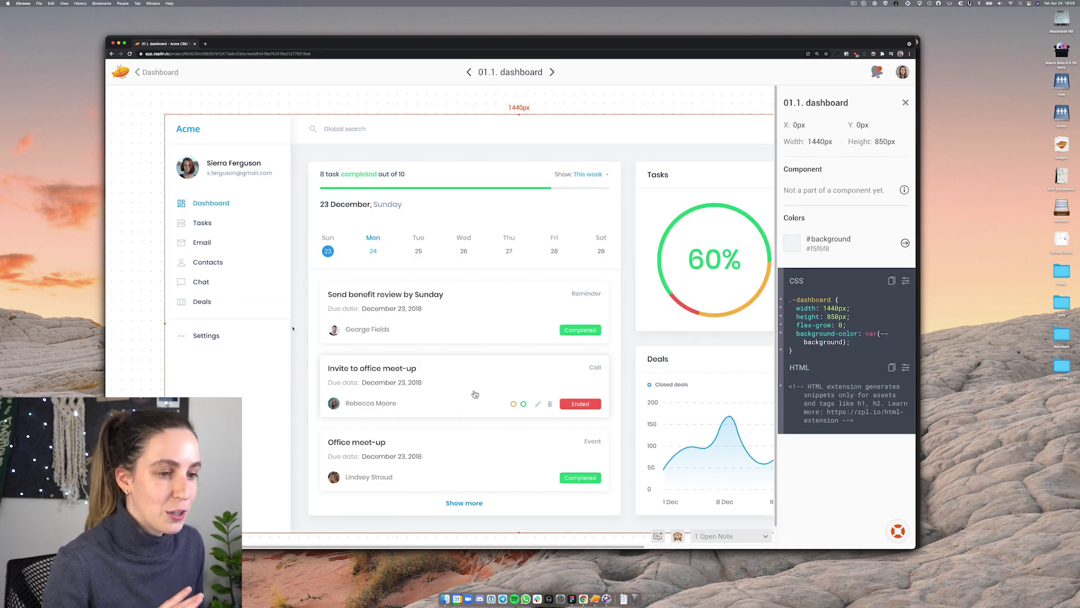
Inspect the Send benefit review card: 587×126px, #neutral-white fill, 10px-blur shadow and CSS
click(453, 311)
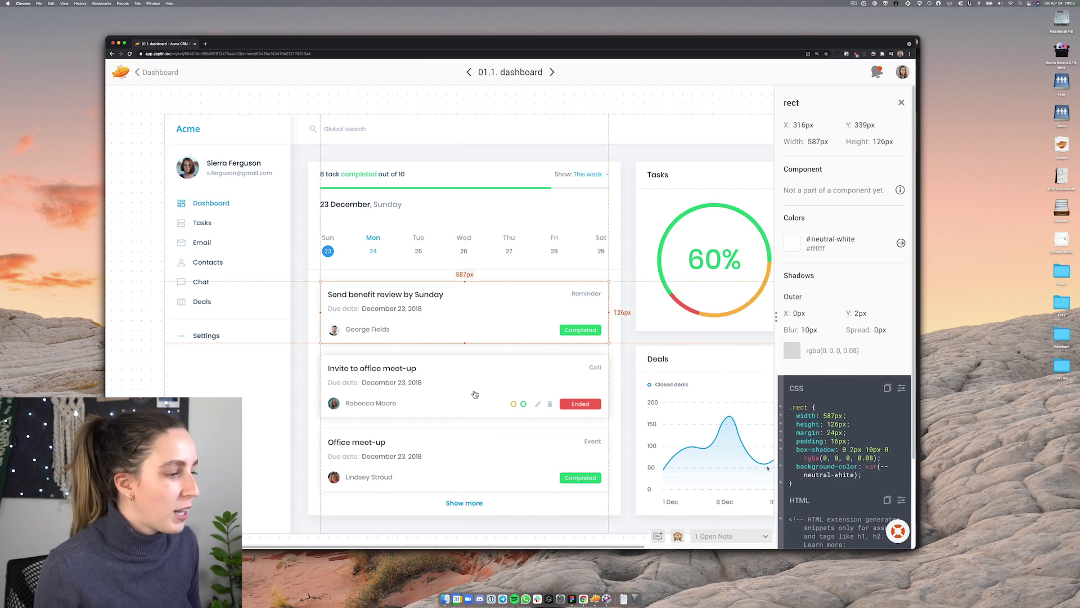
scroll(807, 327, down, 3)
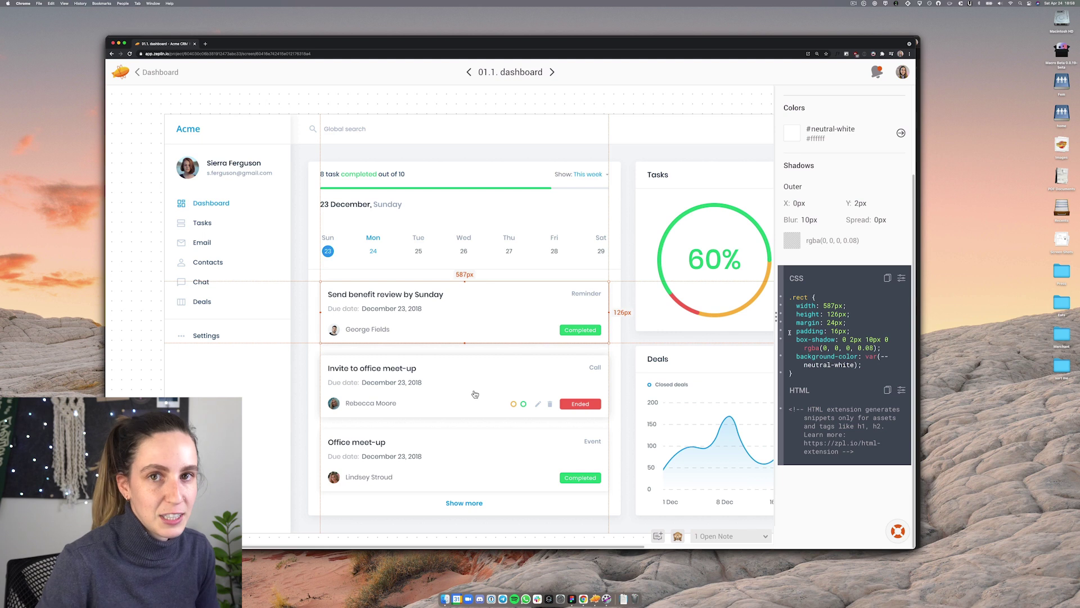
Pin a translucent floating copy of the dashboard screen and move it toward the top left
key(super+Tab)
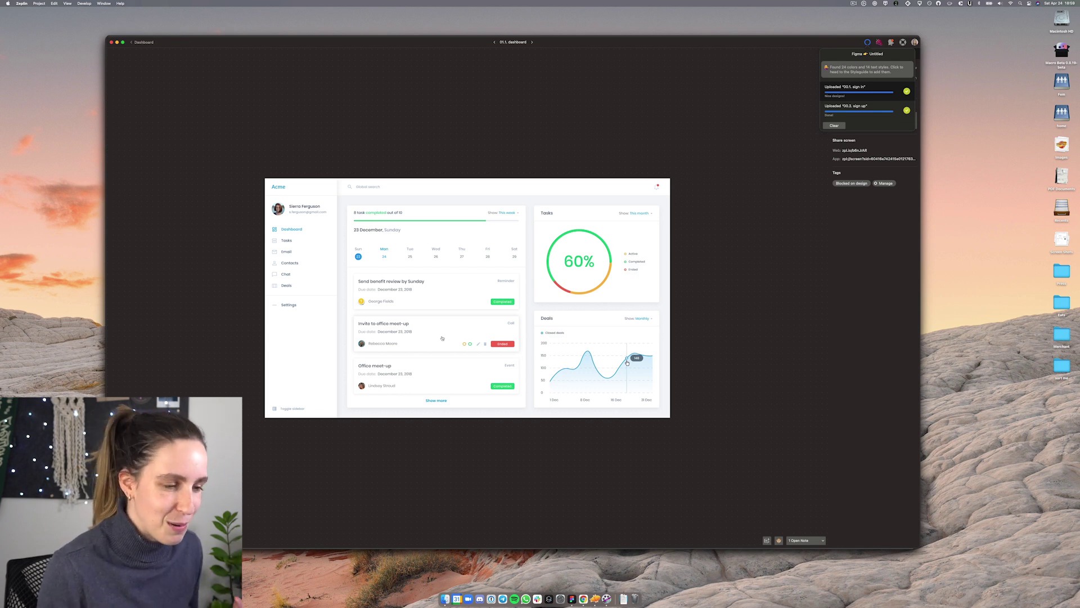
key(super+shift+4)
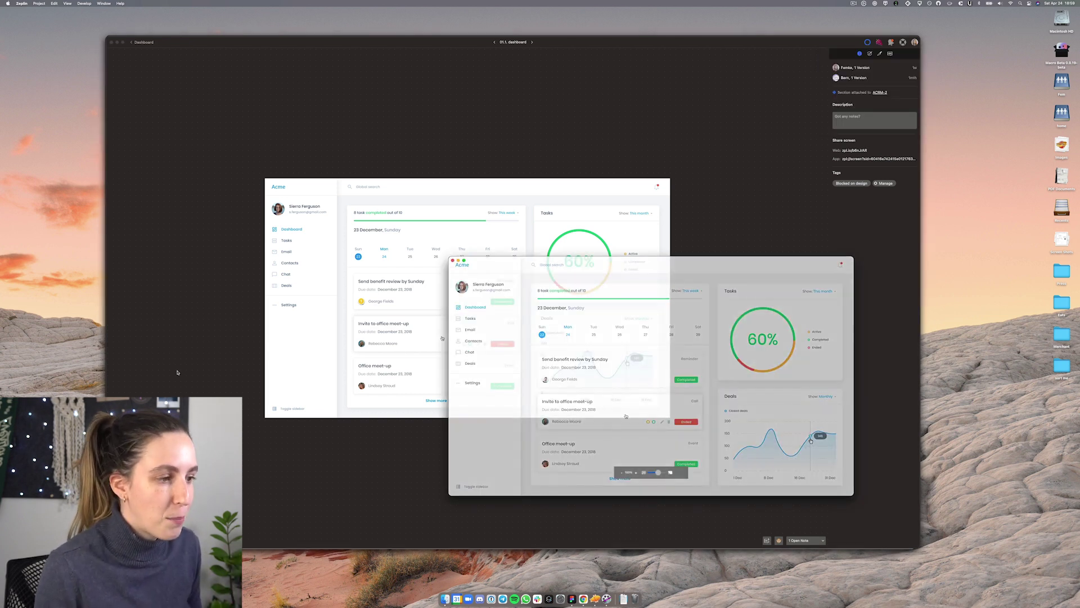
drag(691, 291, 329, 101)
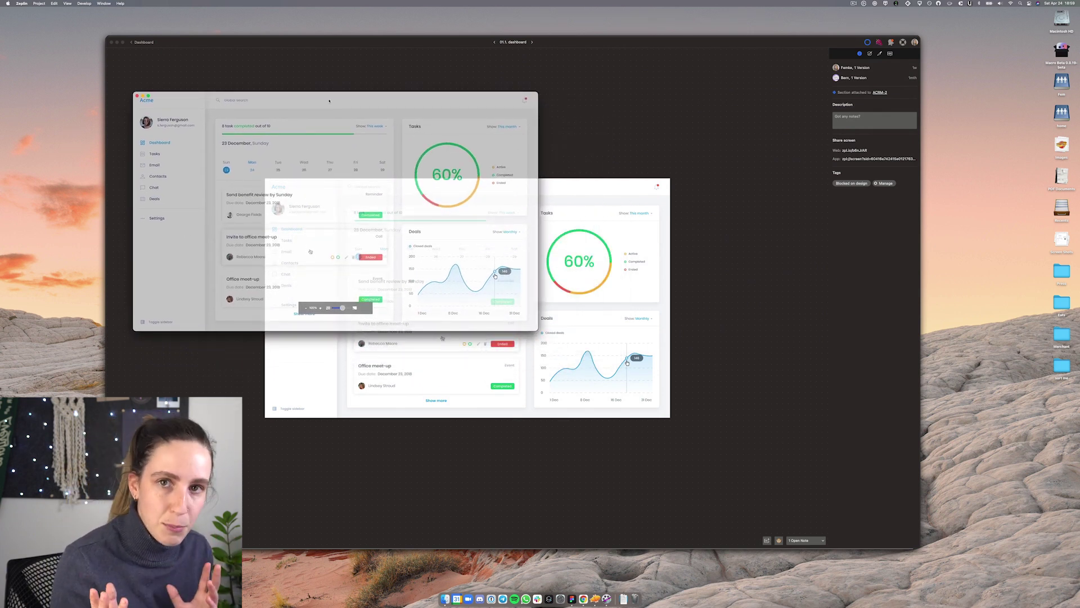
drag(329, 101, 275, 63)
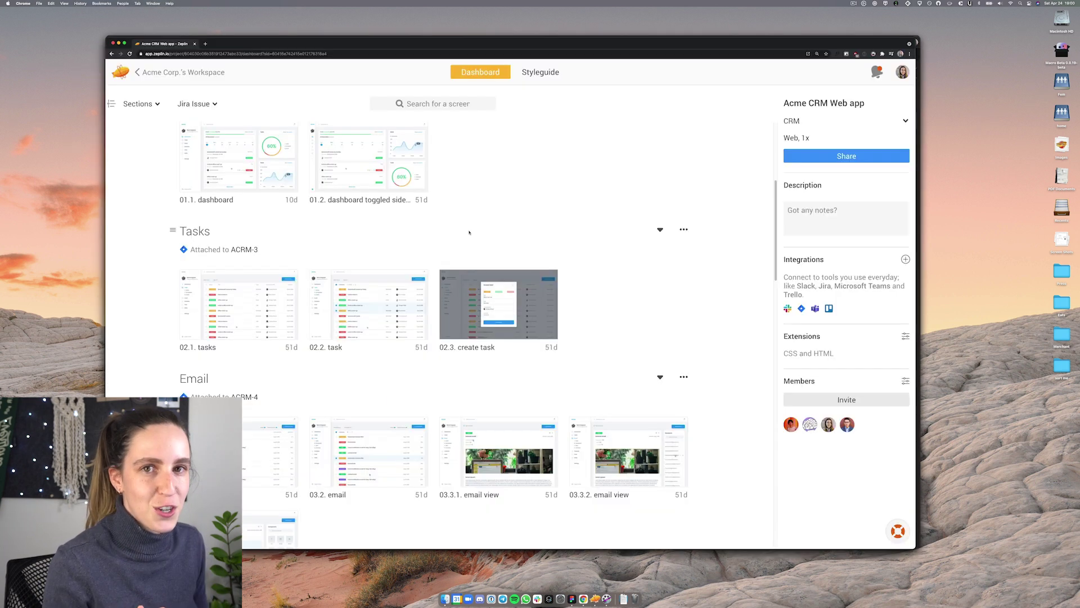
Open the 00.1. sign in screen, select its Sign In button and show distances to the artboard edges
scroll(283, 270, up, 5)
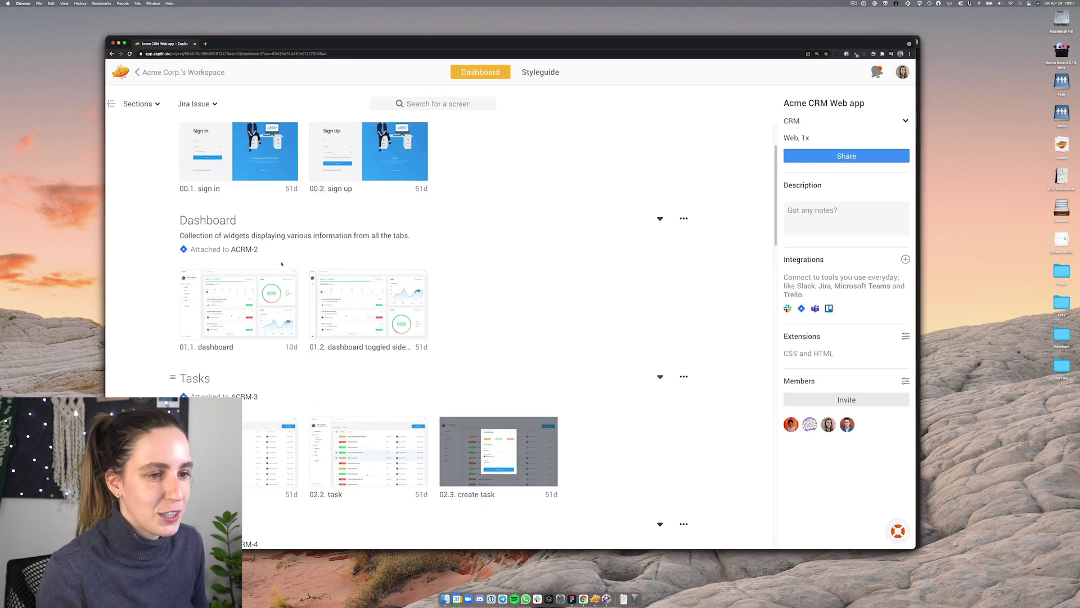
click(241, 251)
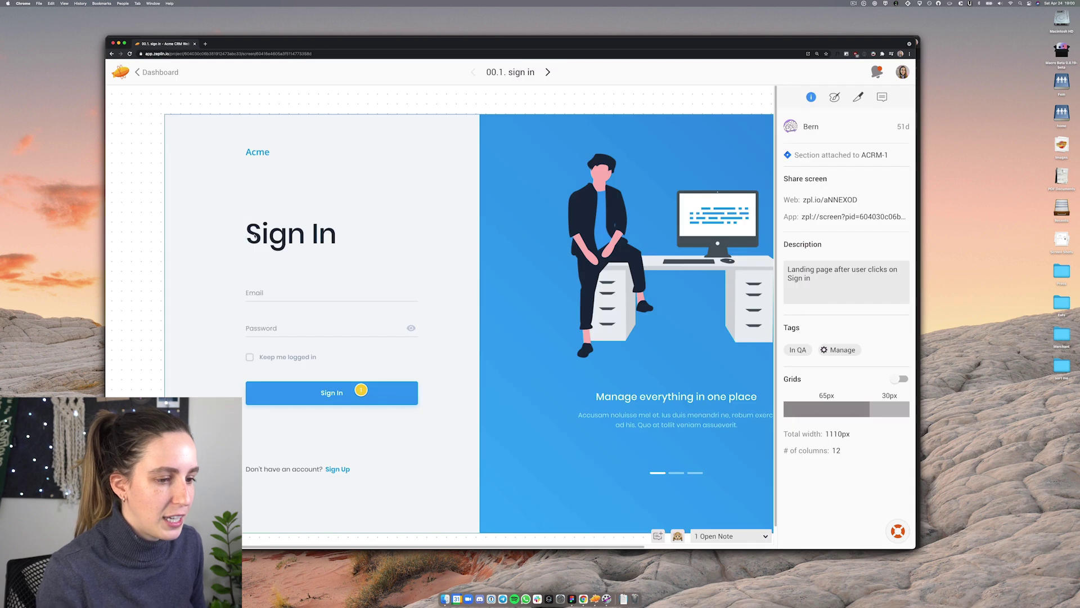
click(270, 394)
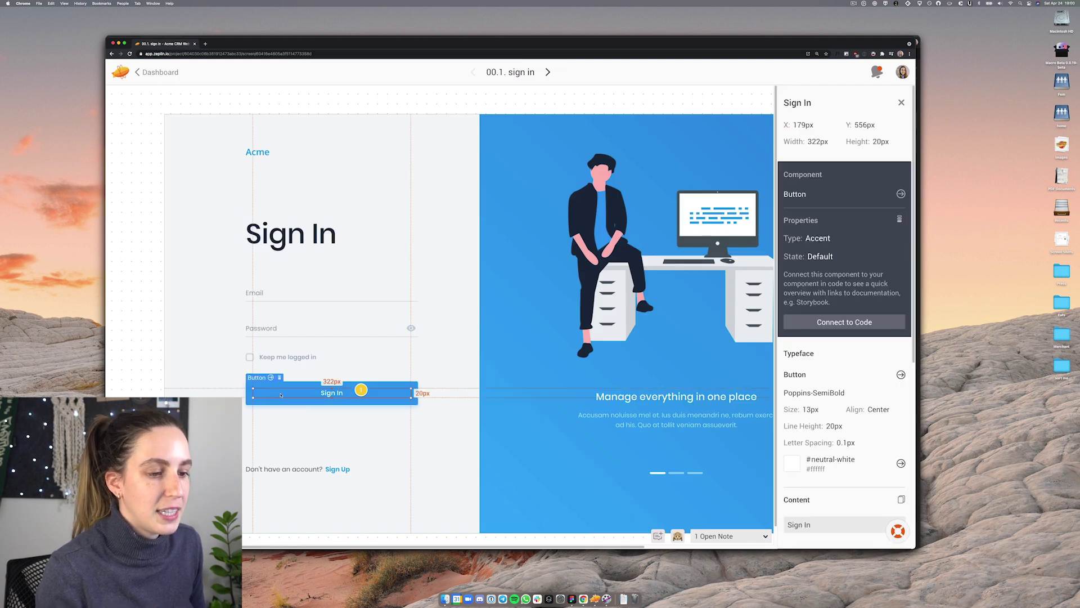
key(alt)
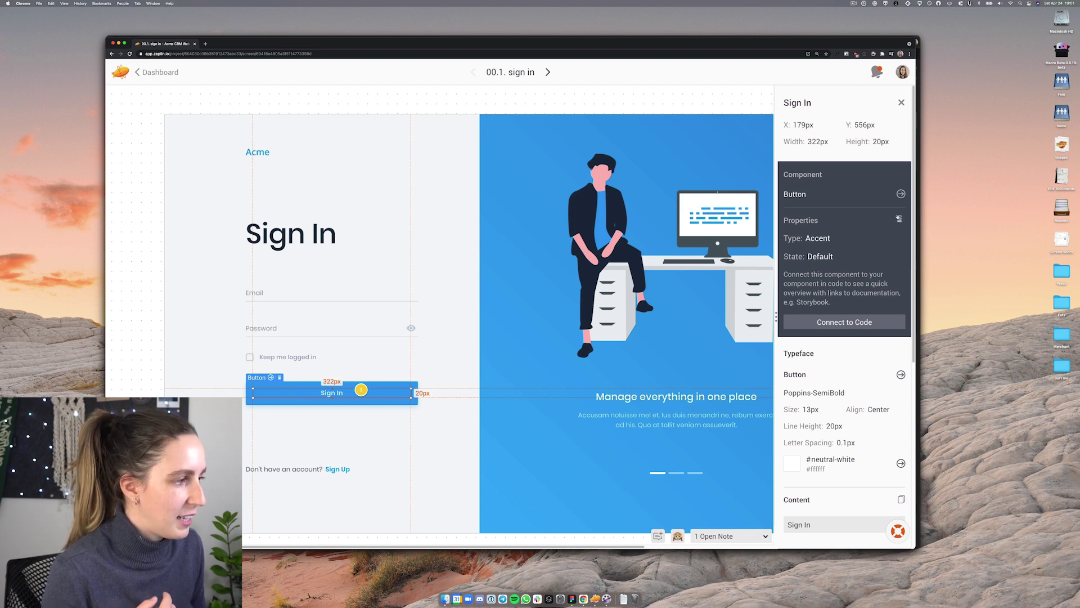
Preview the linked button's Accent variant over the login form and inspect its layers
click(899, 219)
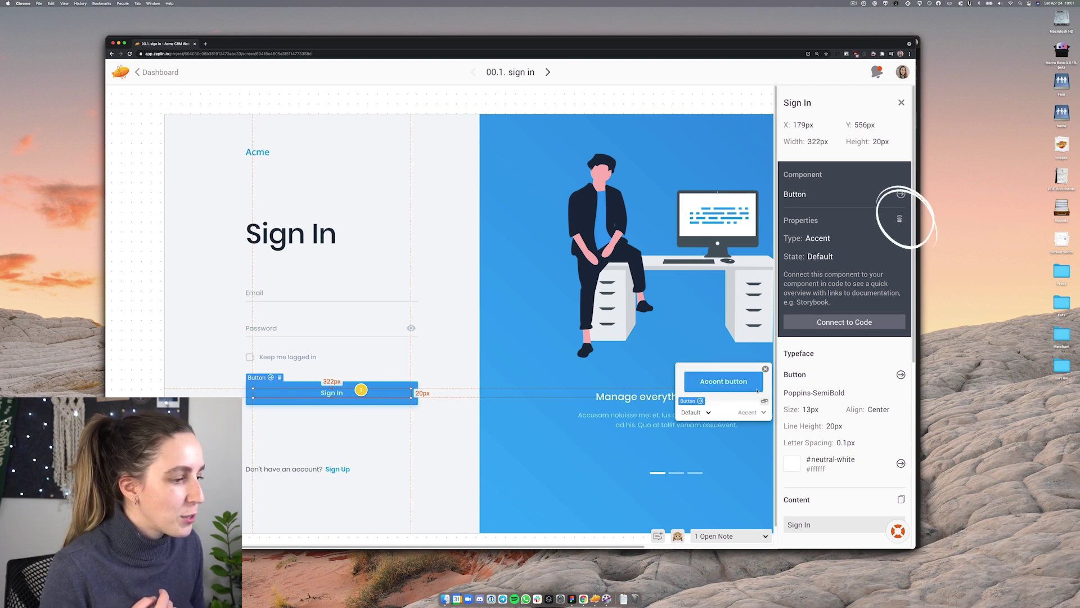
drag(726, 385, 387, 301)
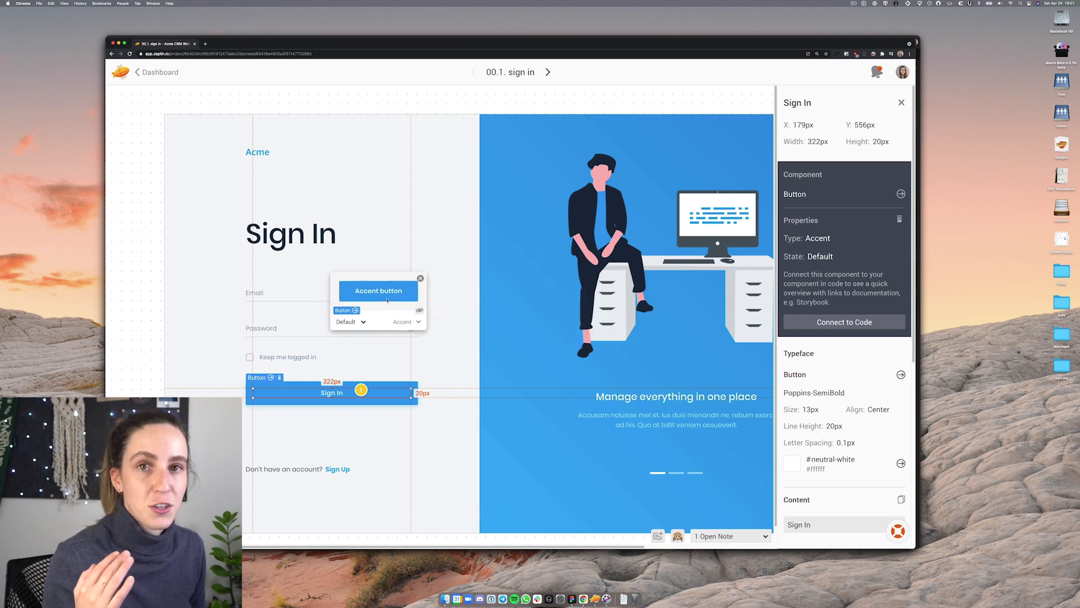
click(387, 301)
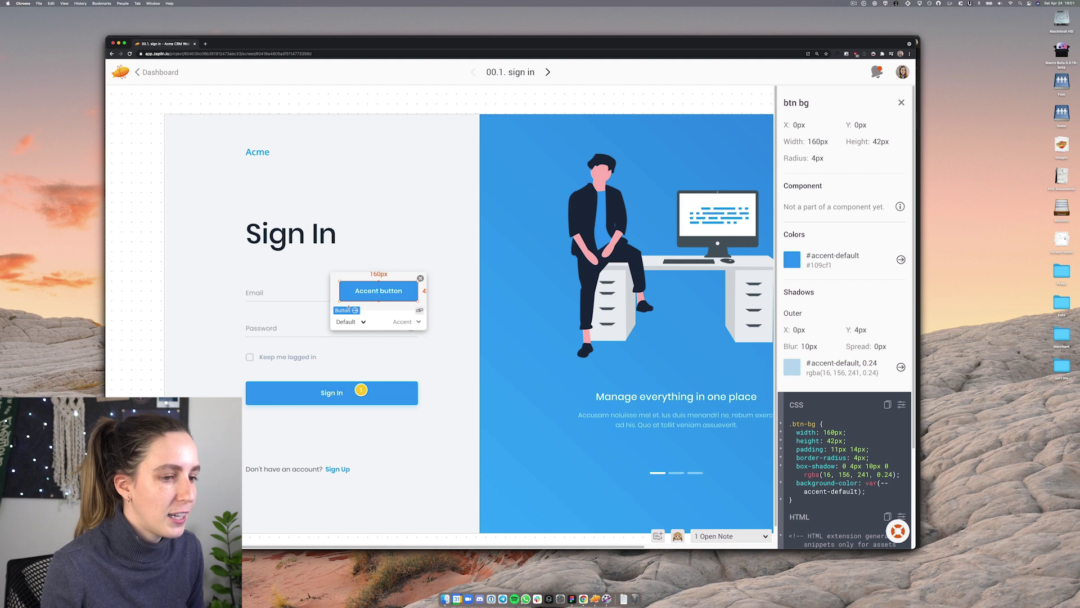
Switch the Accent button preview through Hover, Pressed and finally Disabled states
click(364, 323)
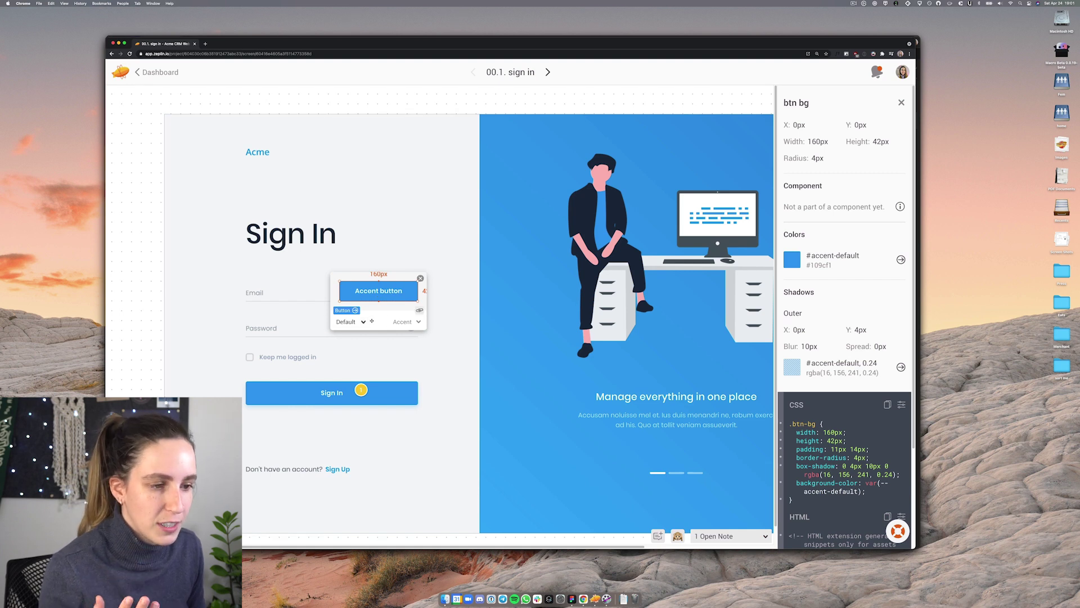
text(V)
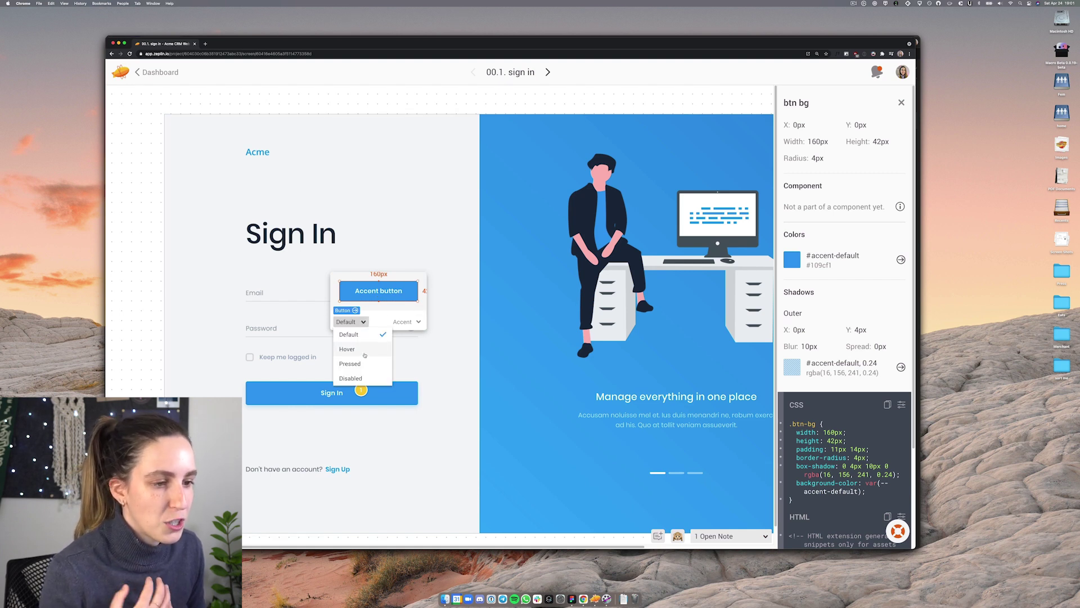
click(349, 350)
click(352, 322)
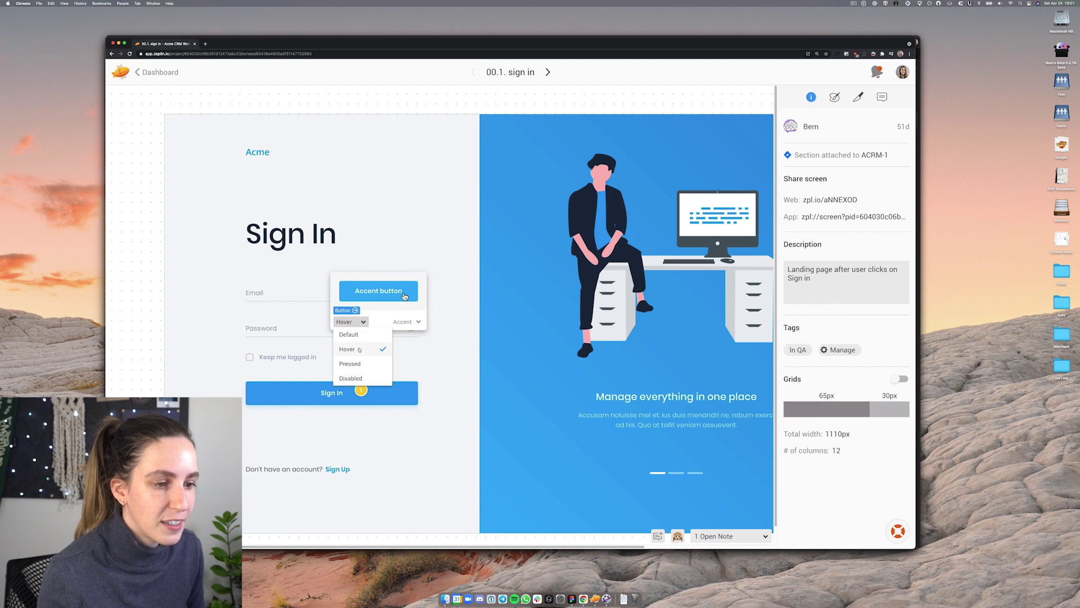
click(354, 363)
click(361, 325)
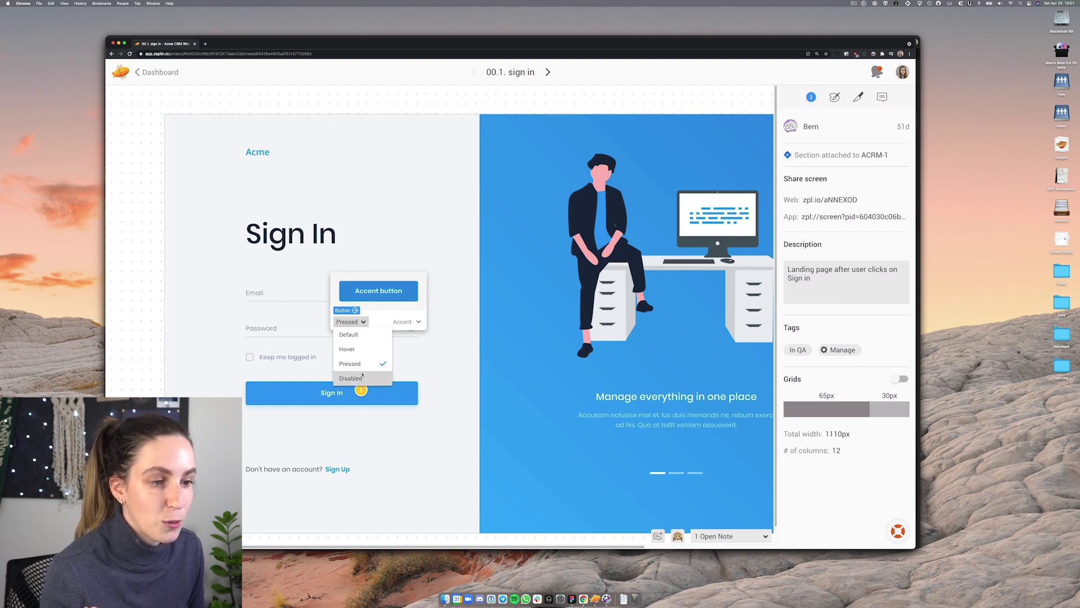
click(355, 375)
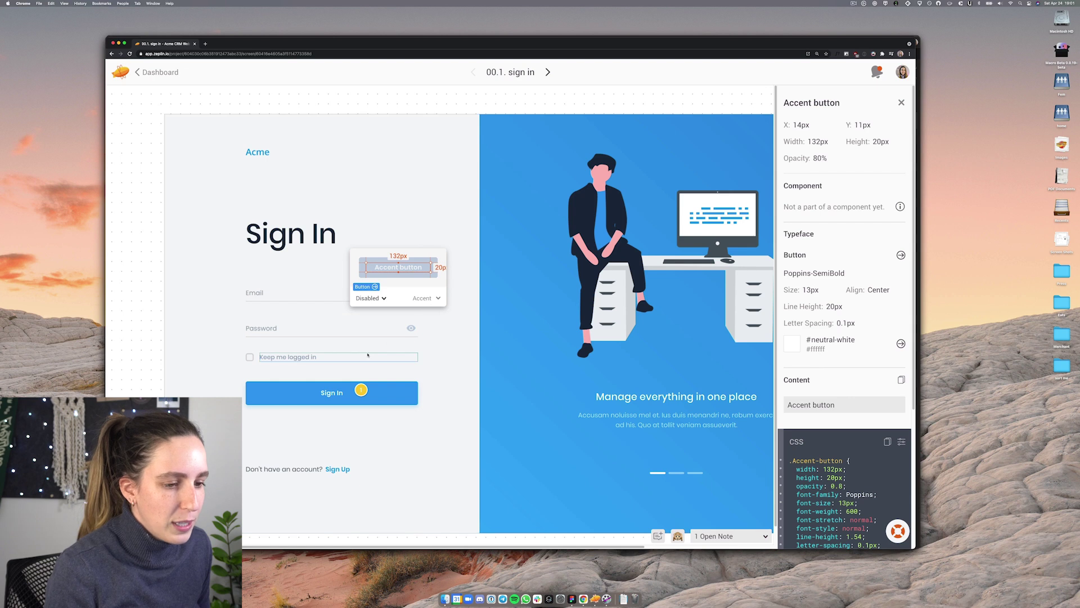
Open the Sign In button's linked Button component in the styleguide
click(281, 356)
click(273, 389)
click(271, 377)
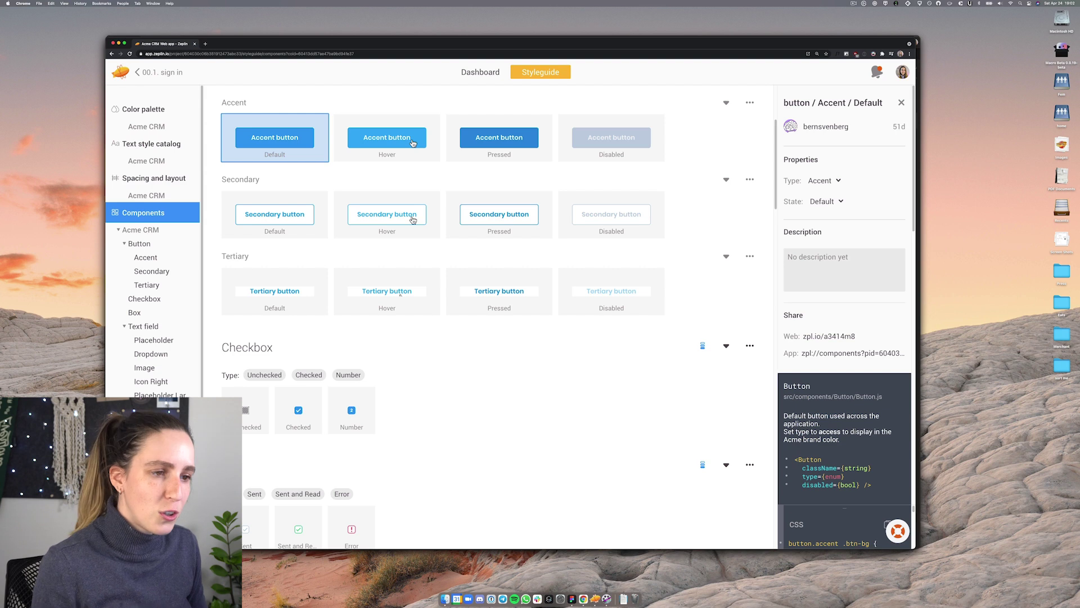
Browse the styleguide's colour palette and text styles, then go to the Button components
click(143, 112)
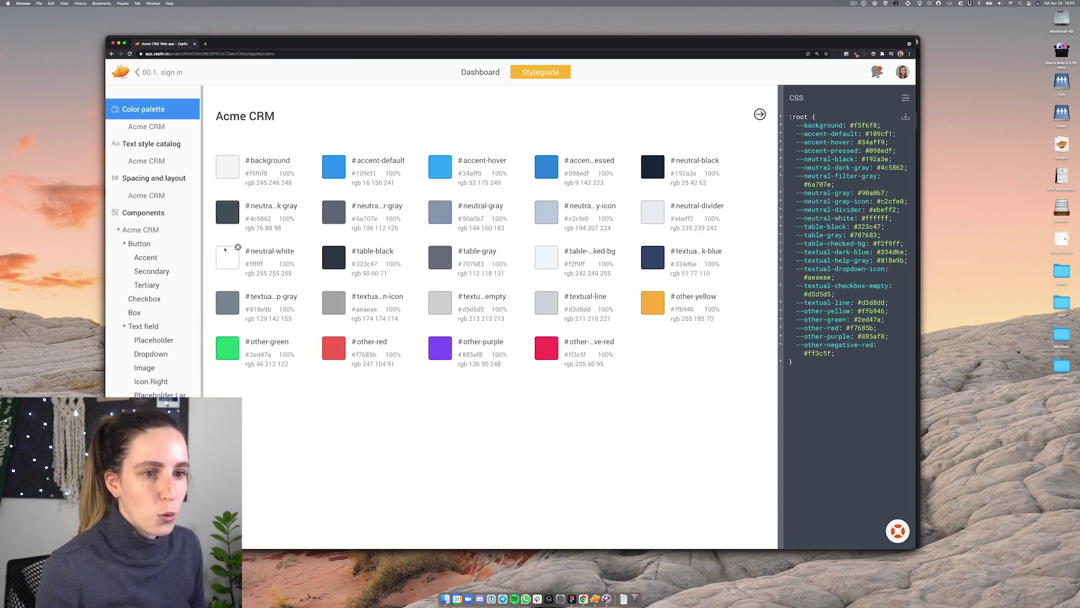
click(159, 161)
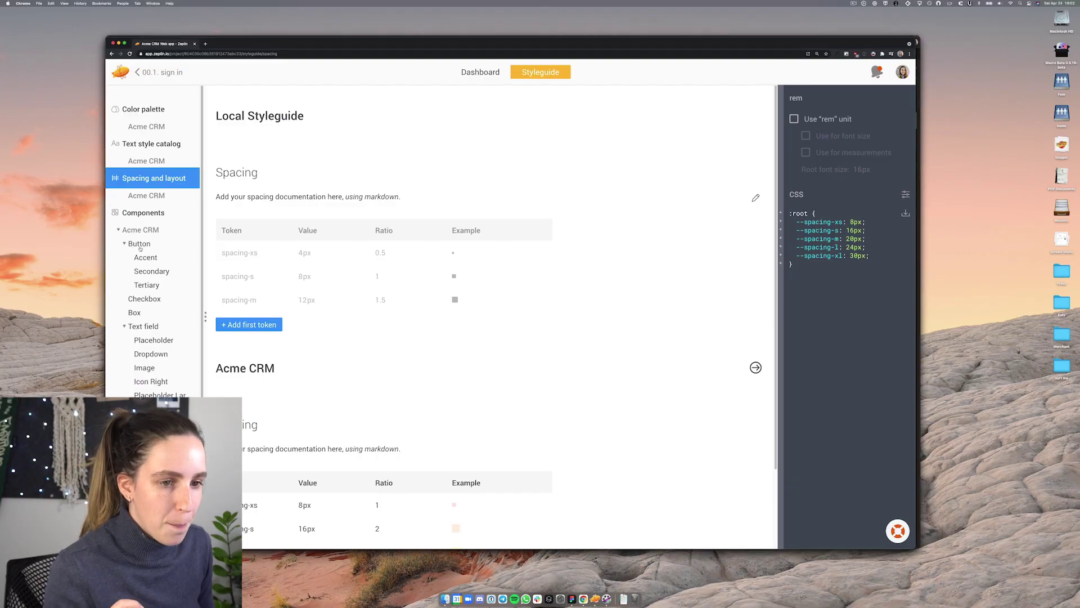
click(141, 246)
Show the Accent Default button's details, down to its source file and GitHub, Storybook, VS Code links
click(278, 239)
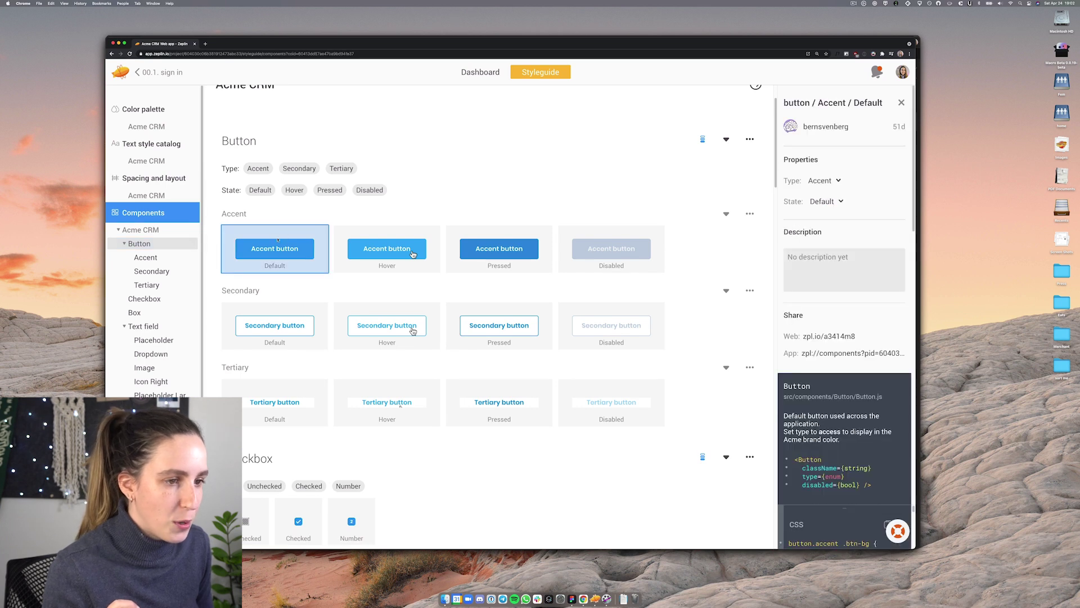
scroll(808, 383, down, 3)
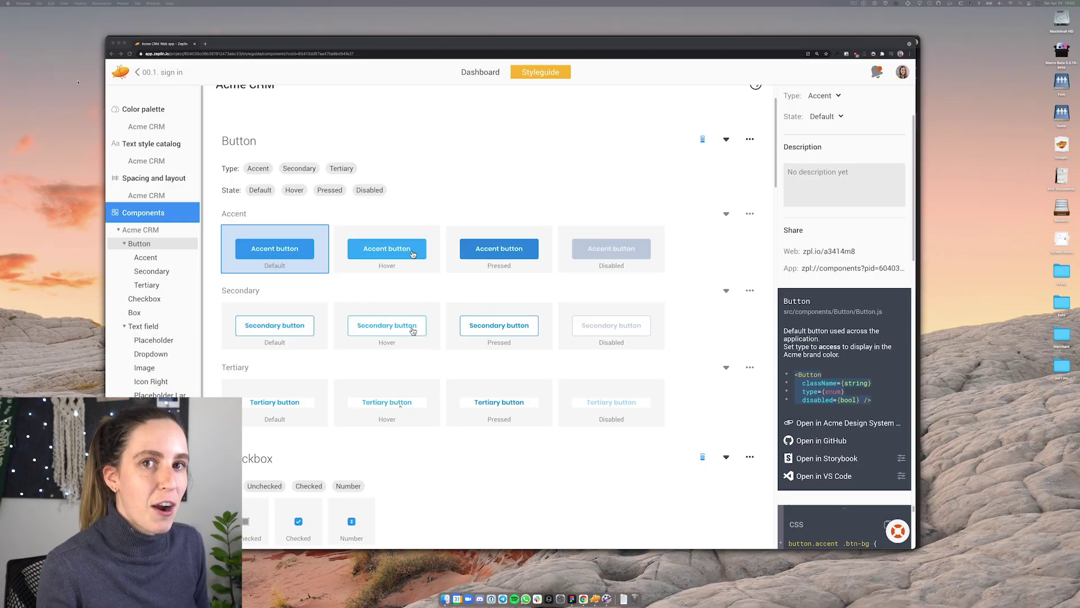
Read the hover-state question in the note pinned on the Sign In button, then close it
click(136, 73)
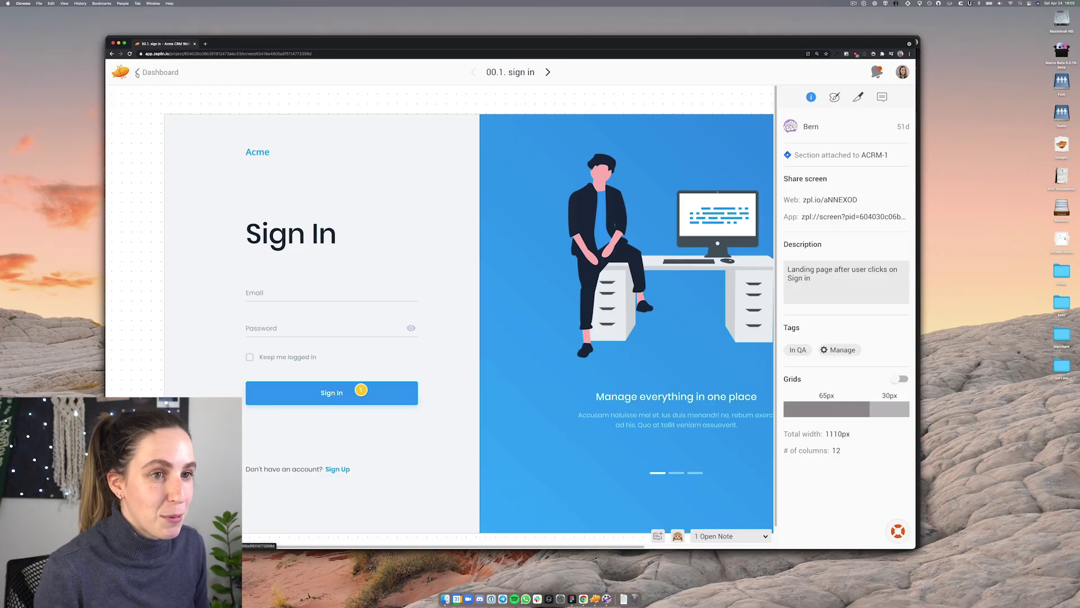
scroll(450, 337, down, 1)
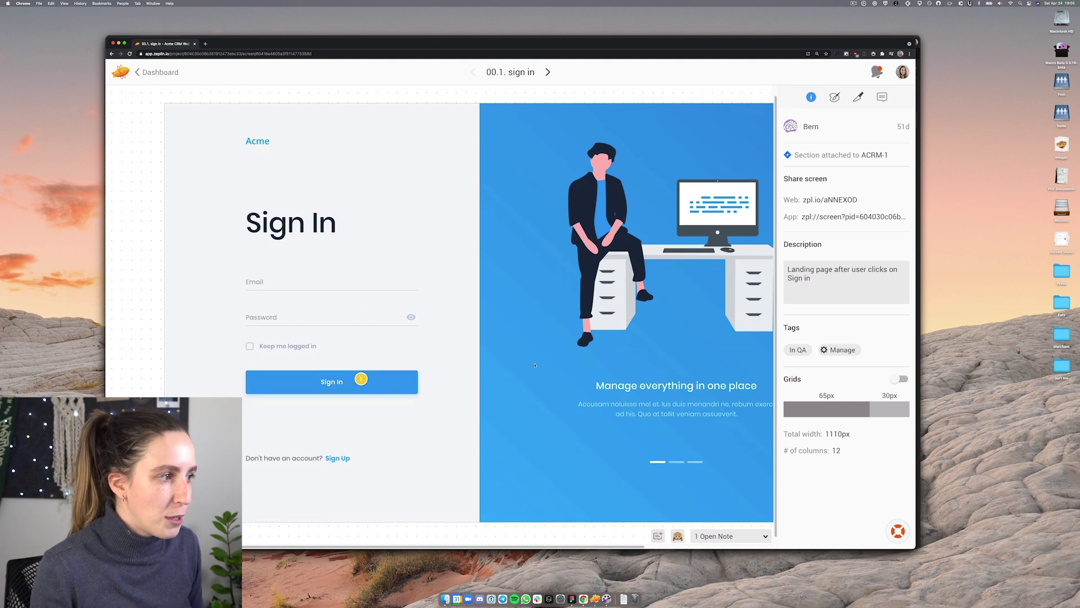
click(362, 373)
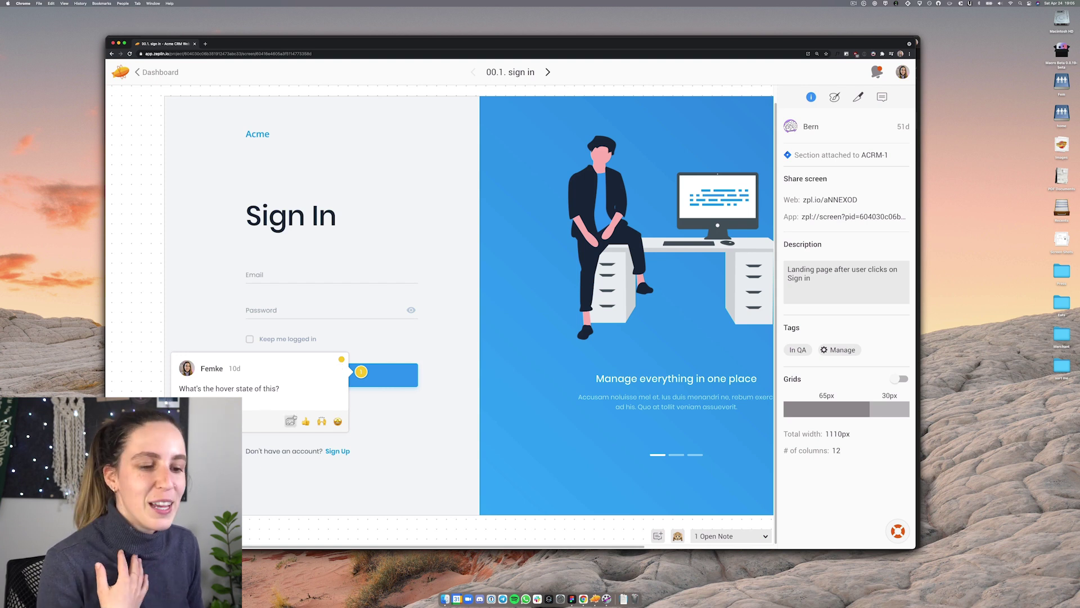
click(467, 296)
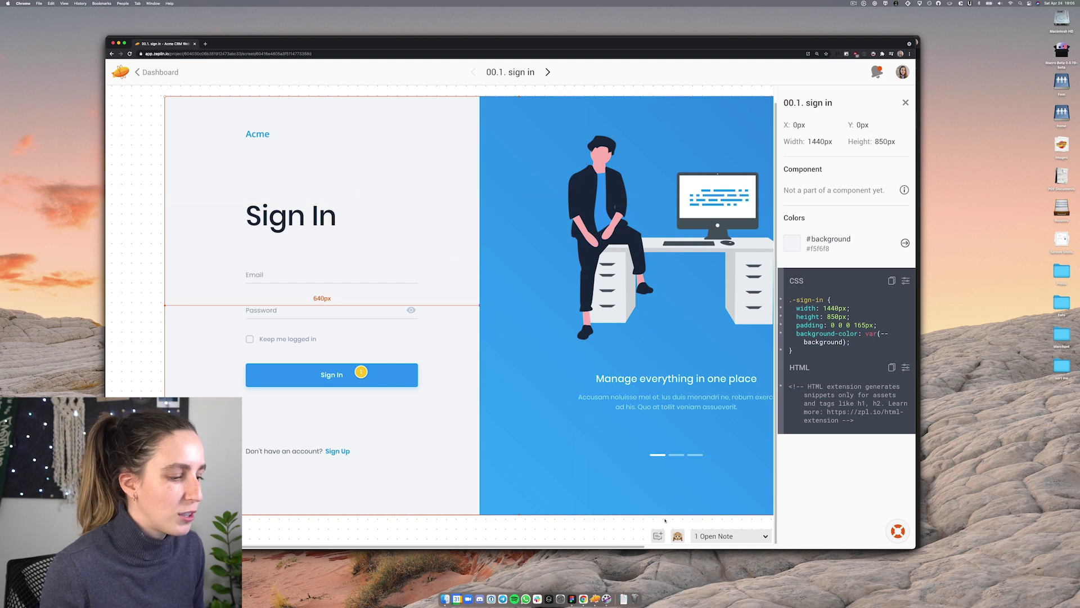
Draft a 'Hello' note on the illustration figure and discard it unposted
click(658, 535)
click(593, 164)
text(Hello)
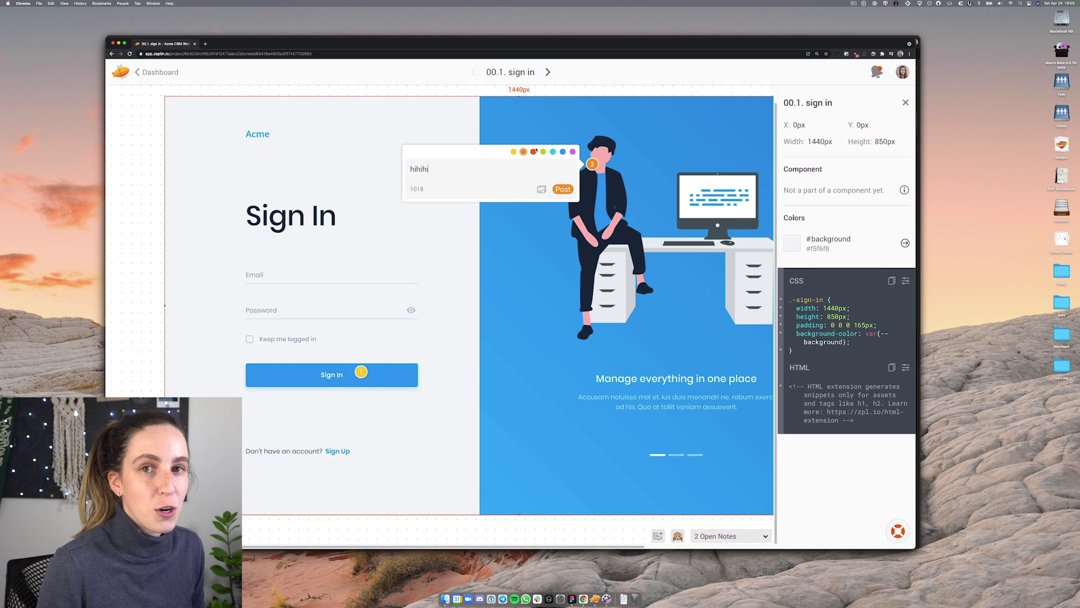
click(478, 270)
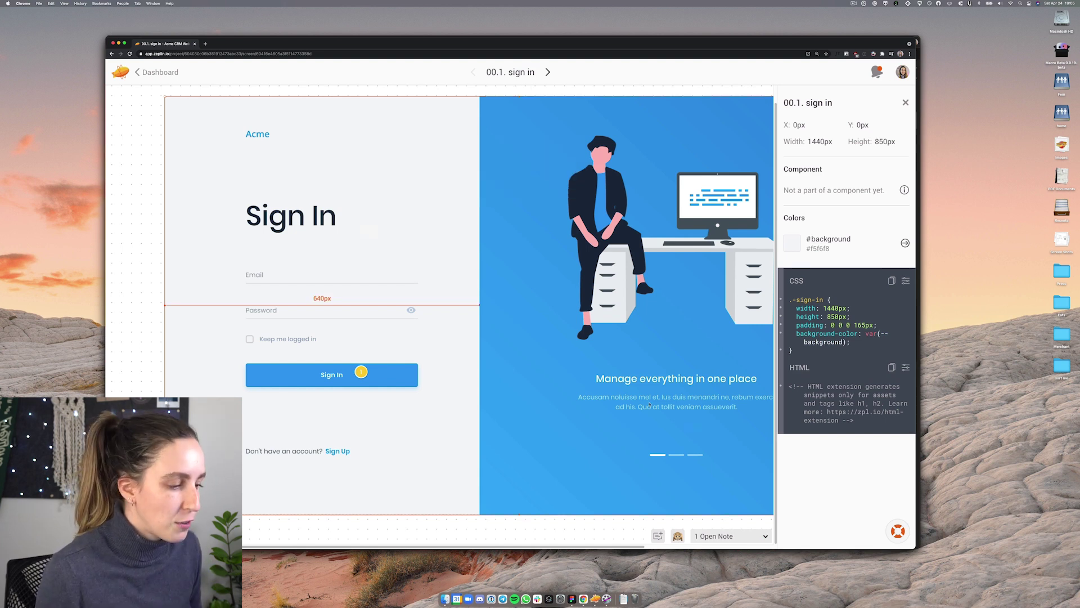
Filter the screen's notes by red, then switch the filter to green
click(718, 536)
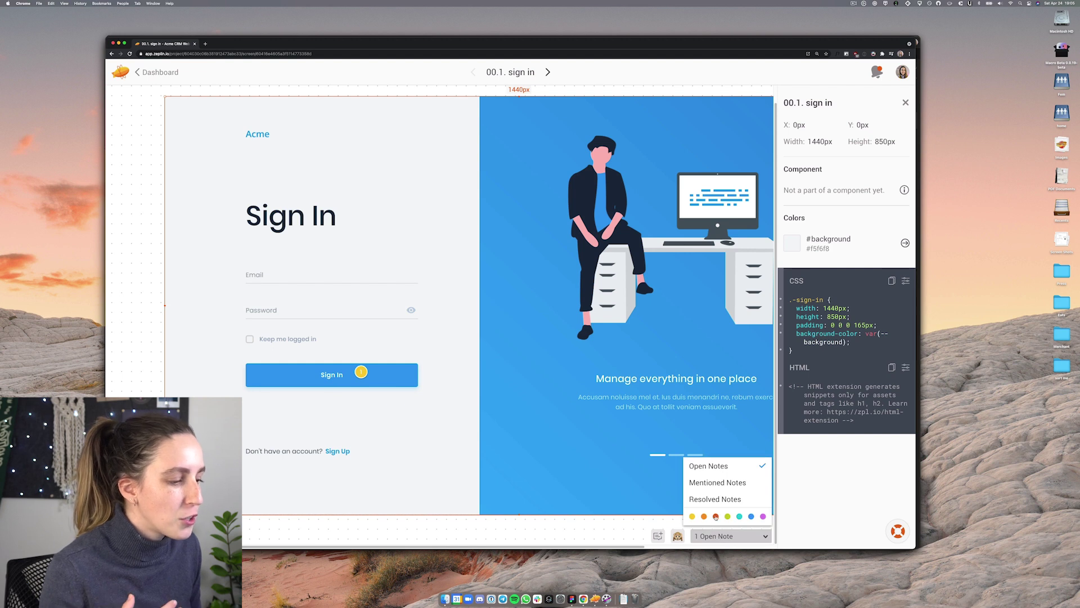
click(704, 516)
click(715, 516)
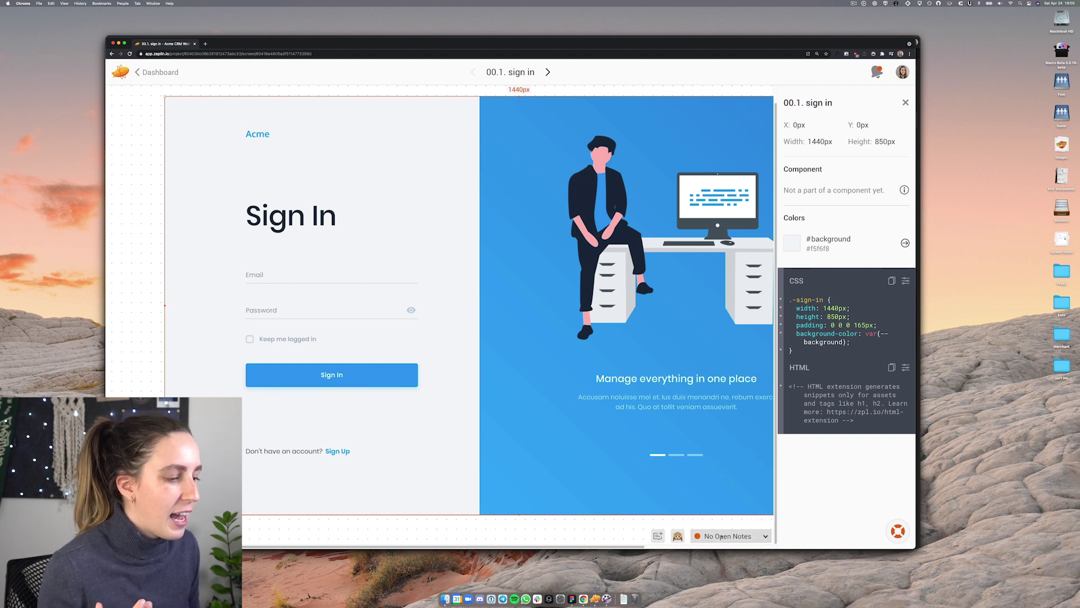
click(727, 516)
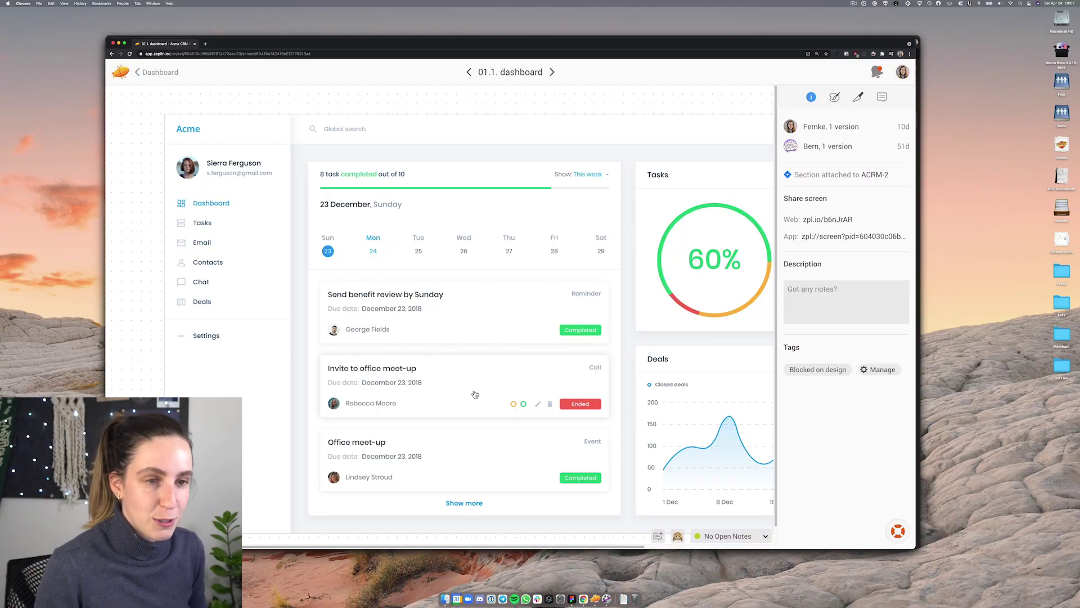
Open the dashboard's Versions panel with V and select the latest April 14, 2021 version entry
key(v)
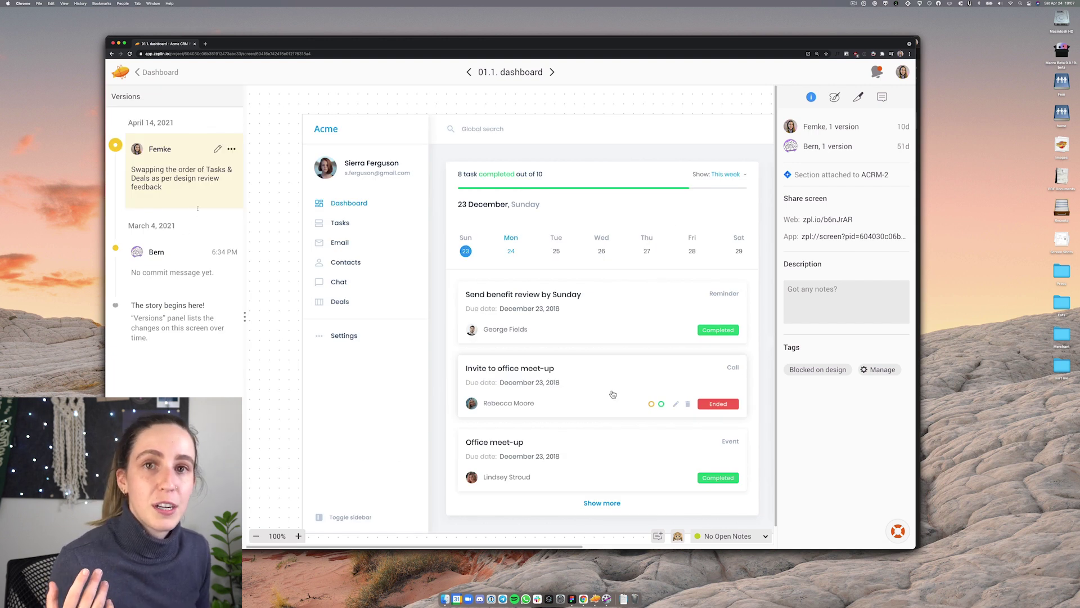
mouse_move(189, 260)
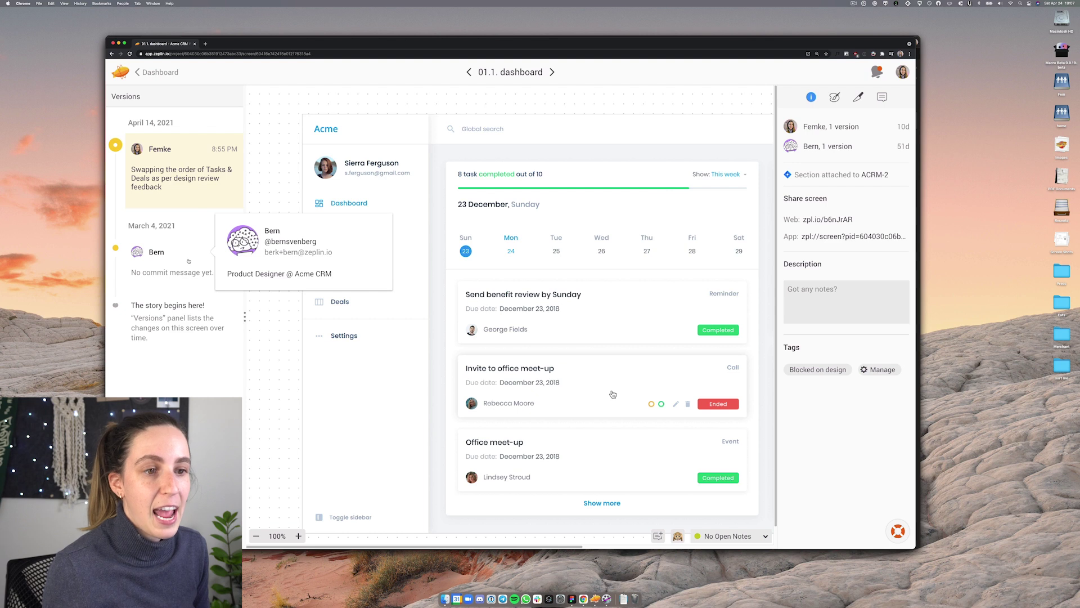
mouse_move(182, 192)
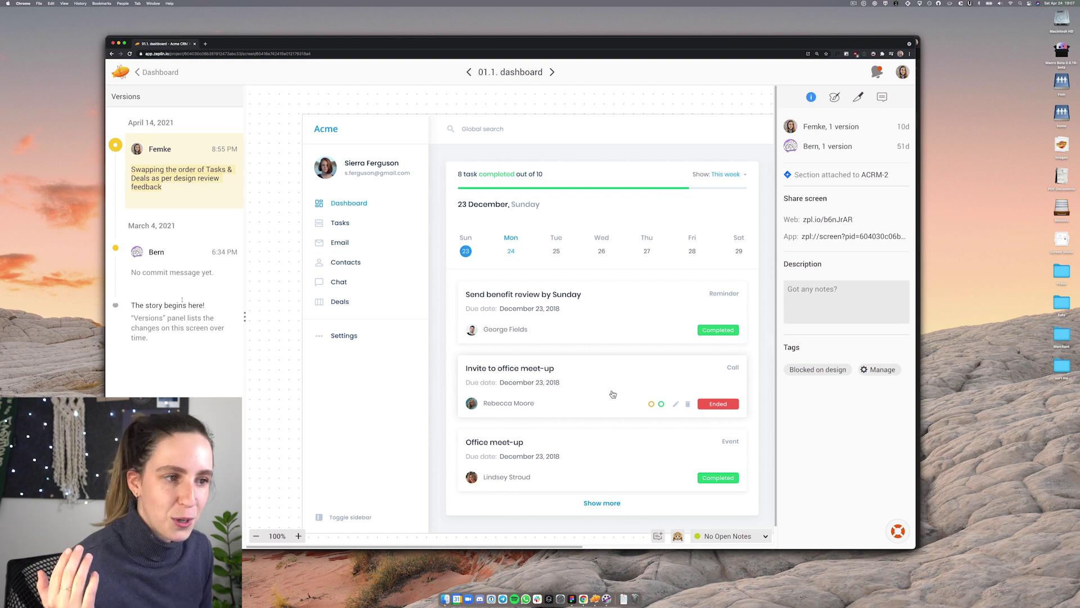
triple_click(169, 191)
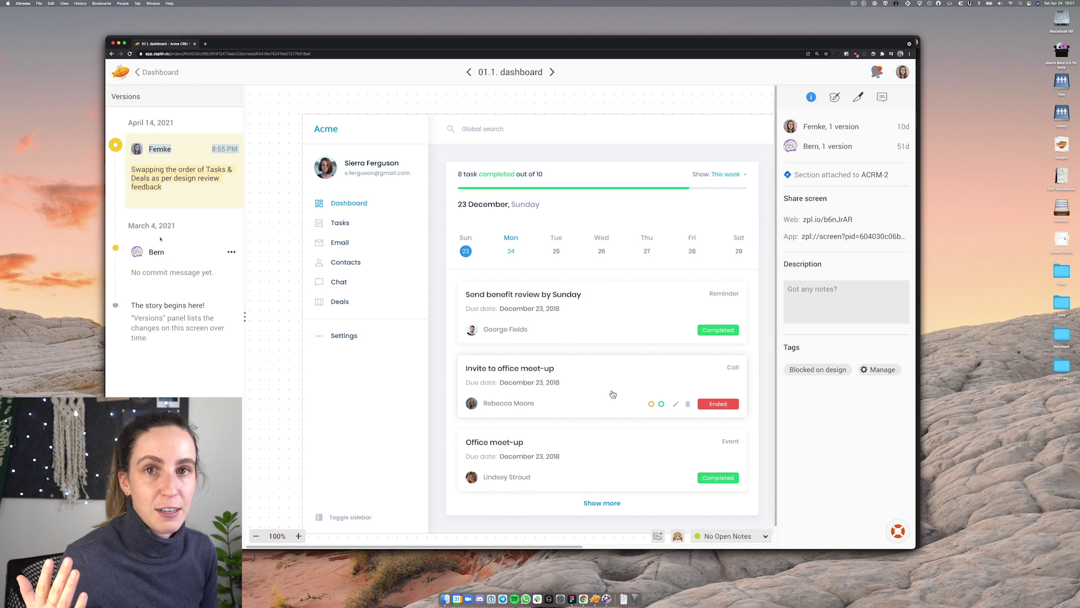